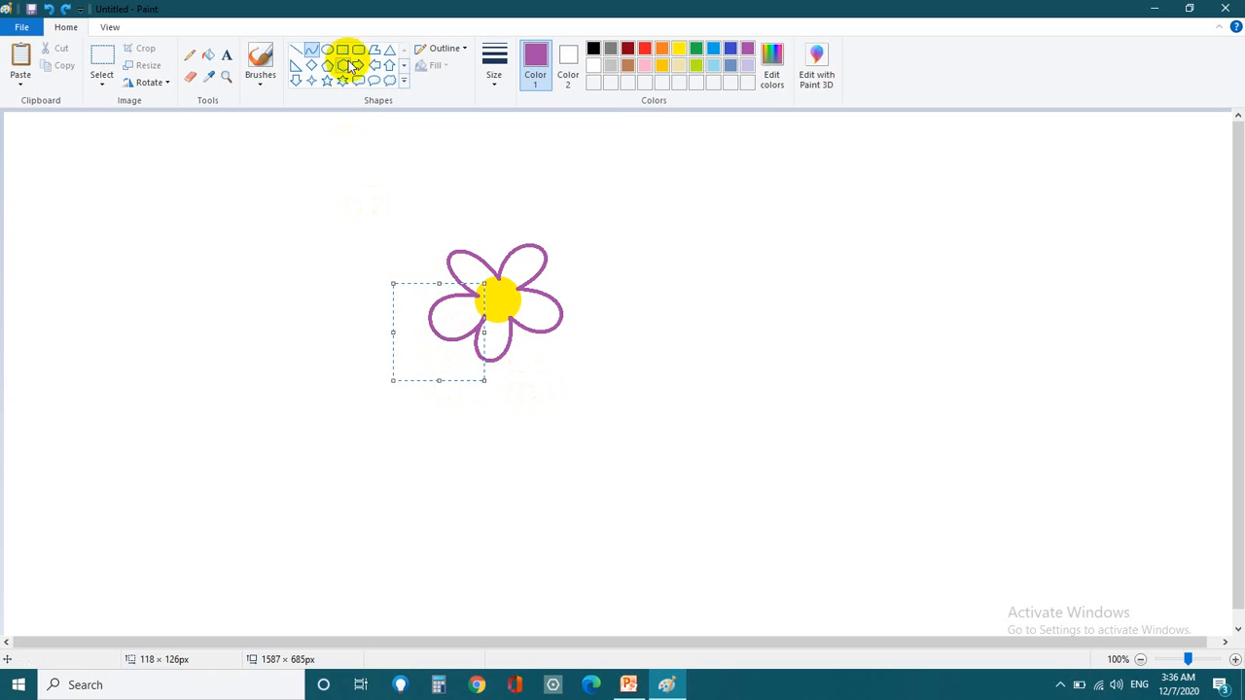
Fill all five petals of the flower with purple using the Fill tool
click(207, 55)
click(462, 271)
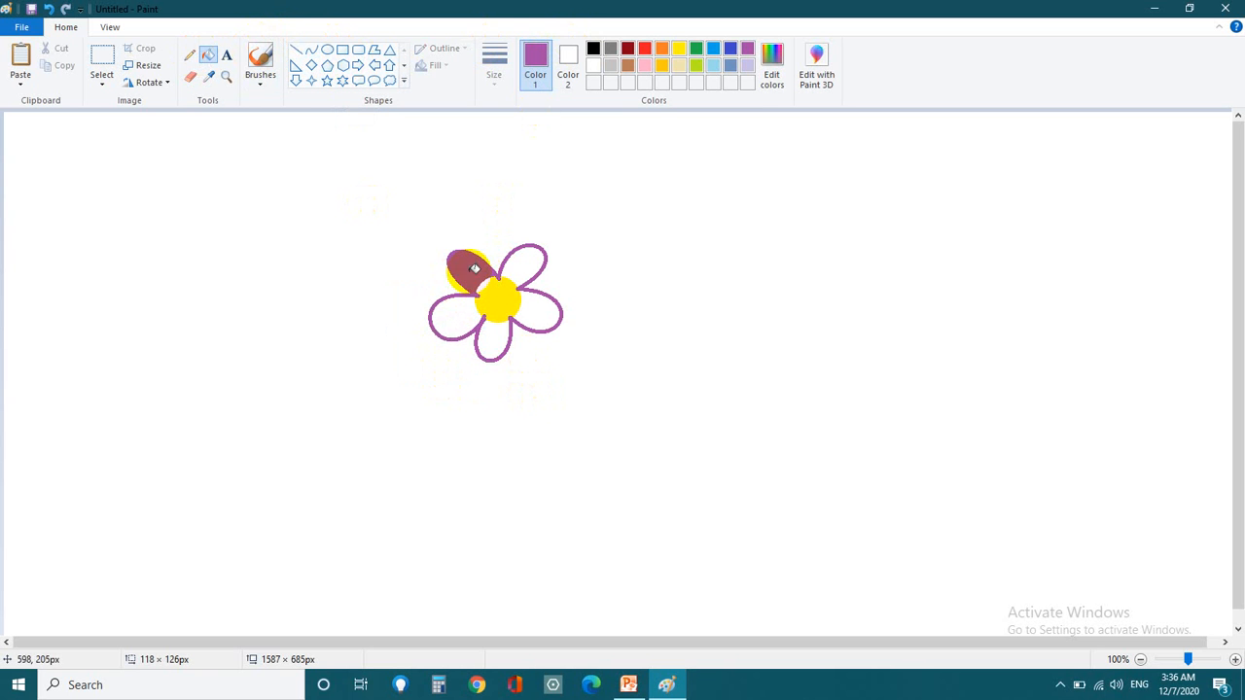
click(456, 315)
click(497, 330)
click(544, 310)
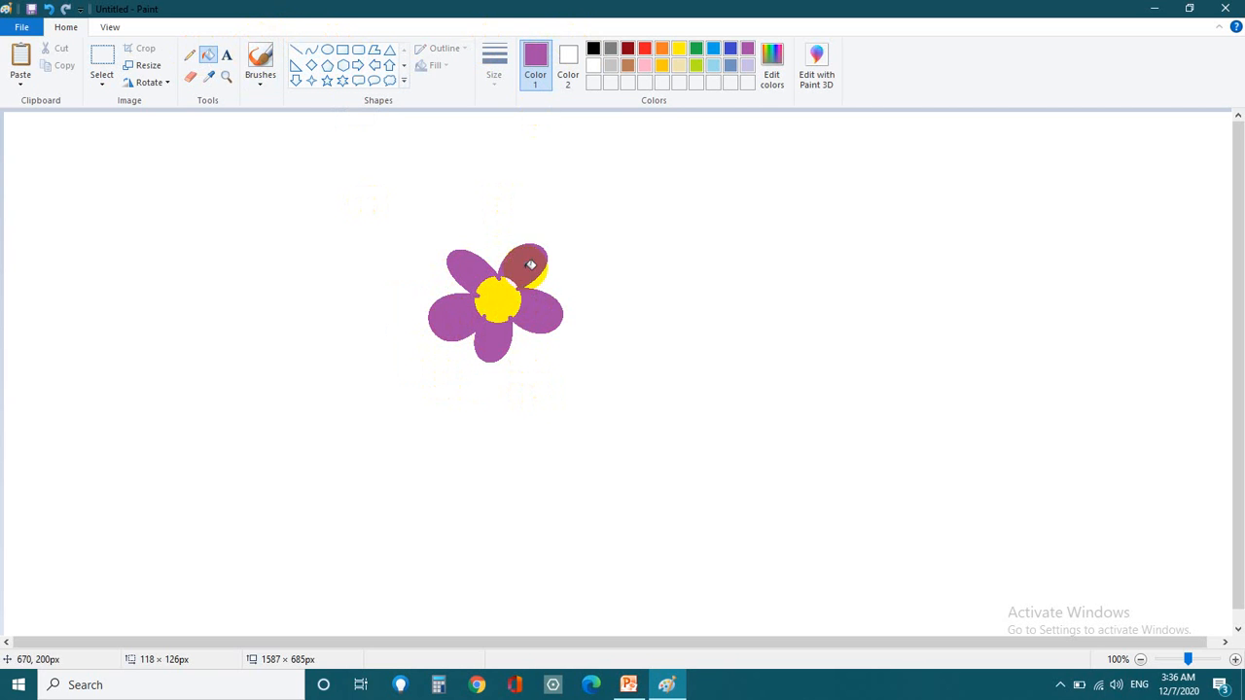
click(476, 240)
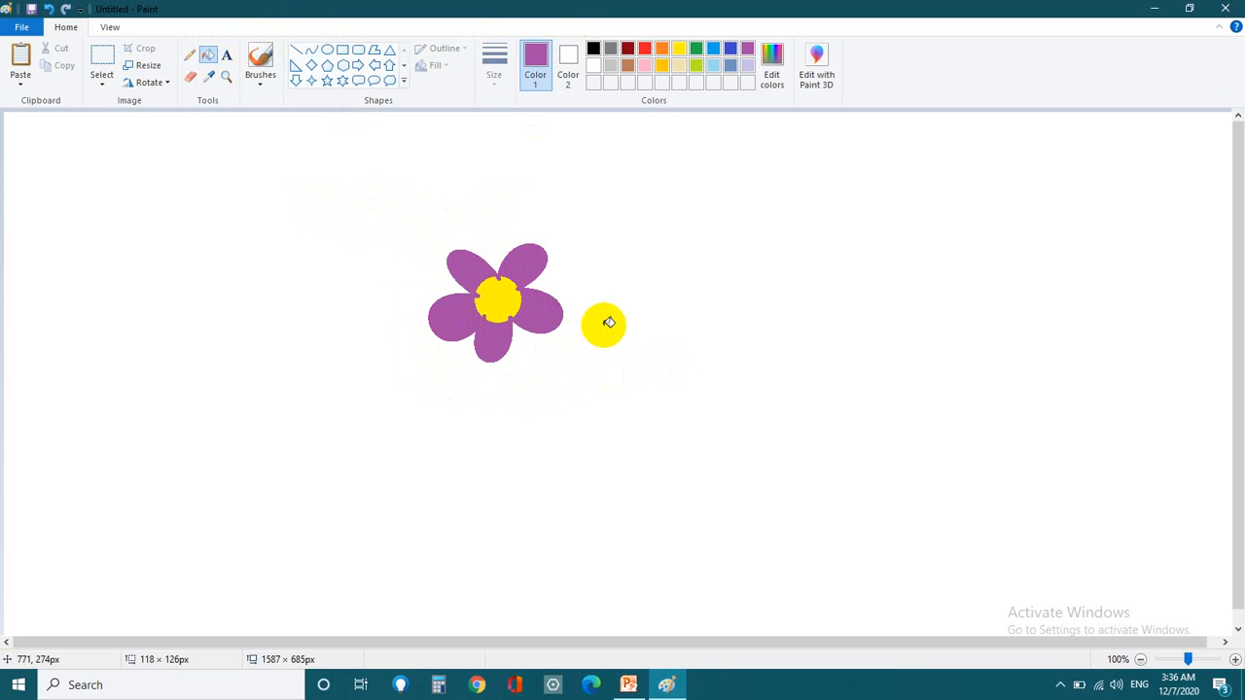
Draw a purple curve just to the right of the flower, bending it upward and then out to the right
click(311, 49)
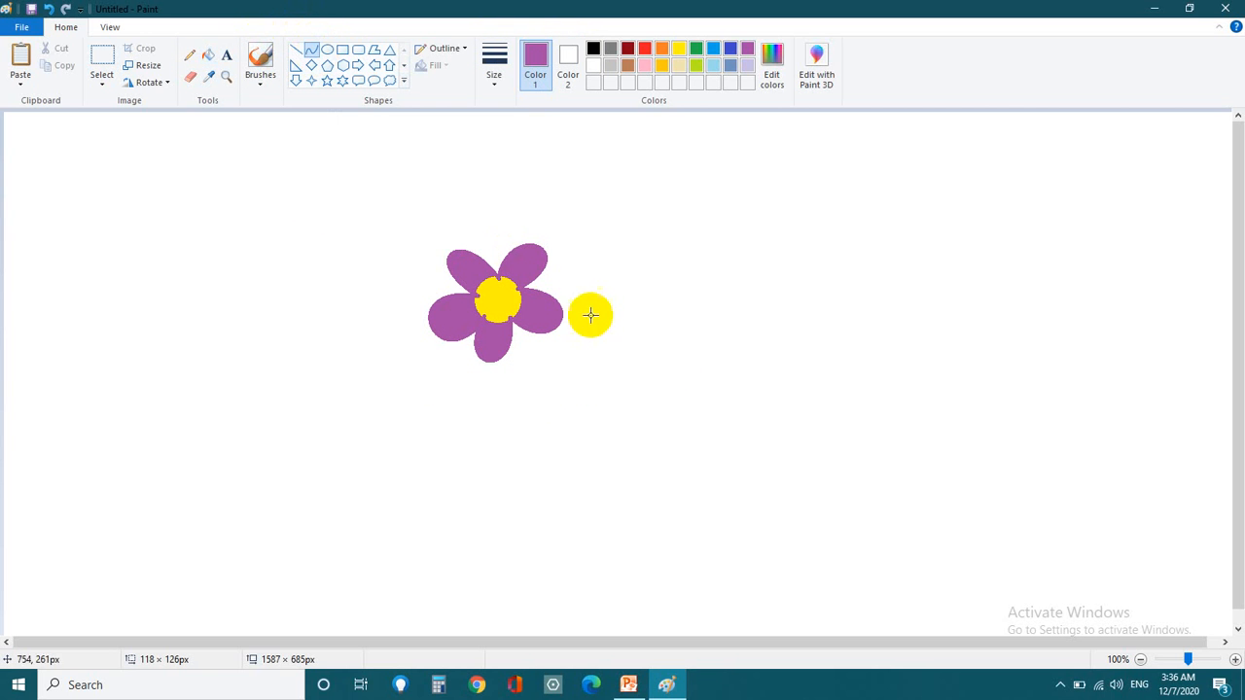
drag(610, 253, 669, 318)
drag(662, 275, 628, 128)
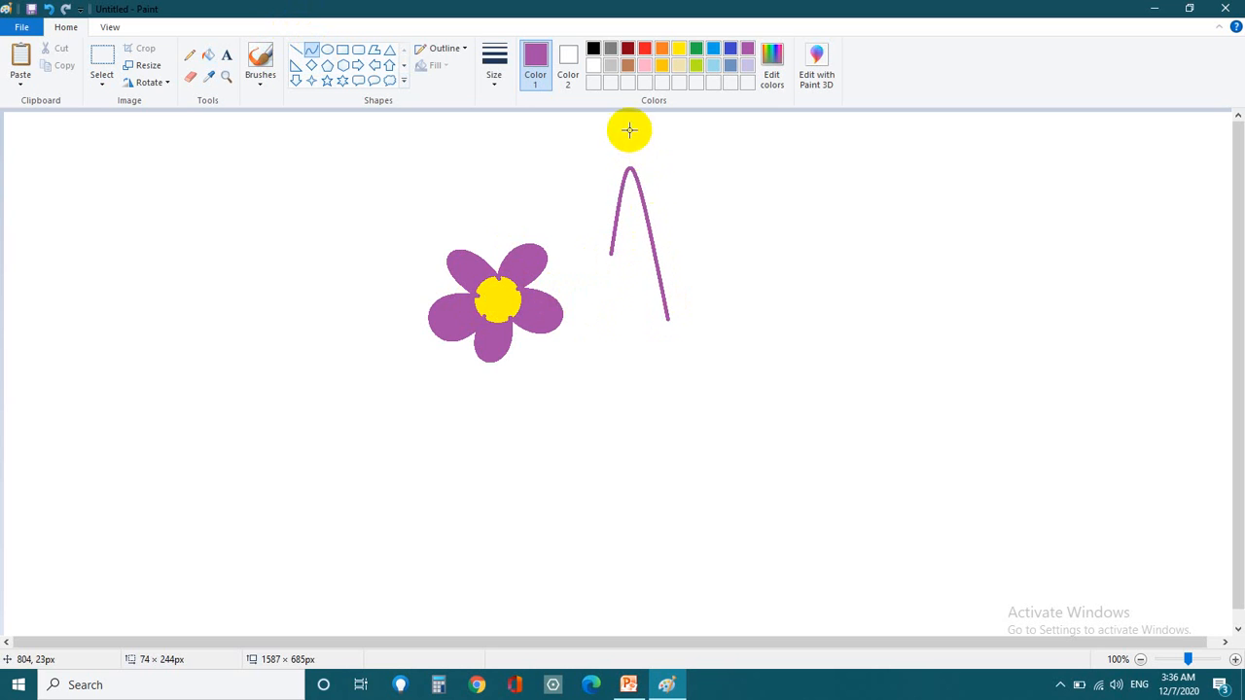
drag(670, 213, 892, 210)
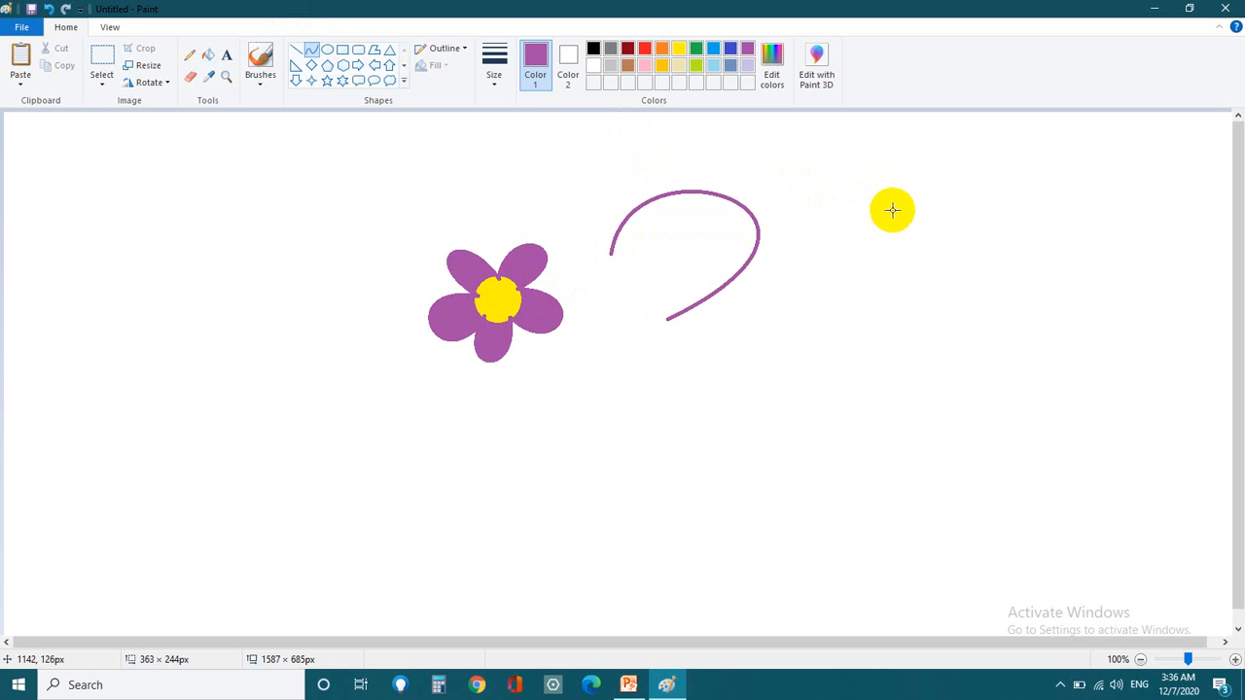
Draw a short vertical curve in the canvas's lower right and bend it twice so that it crosses itself in a loop
drag(866, 401, 862, 527)
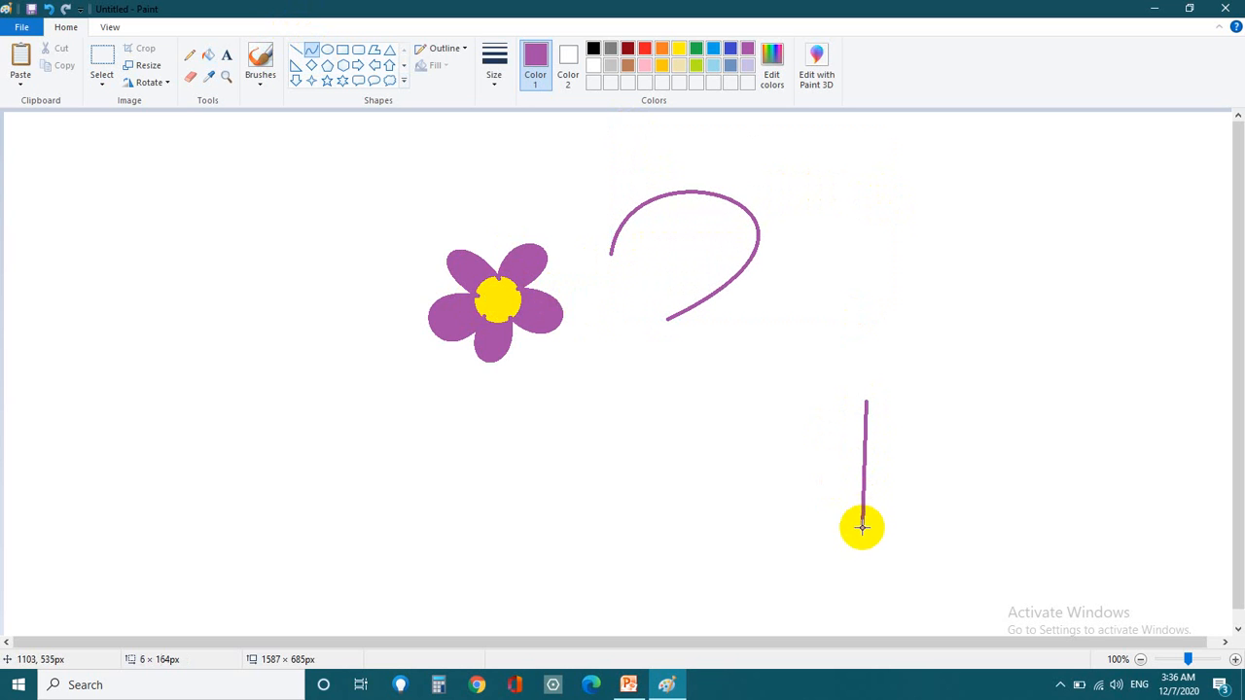
drag(928, 486, 1039, 603)
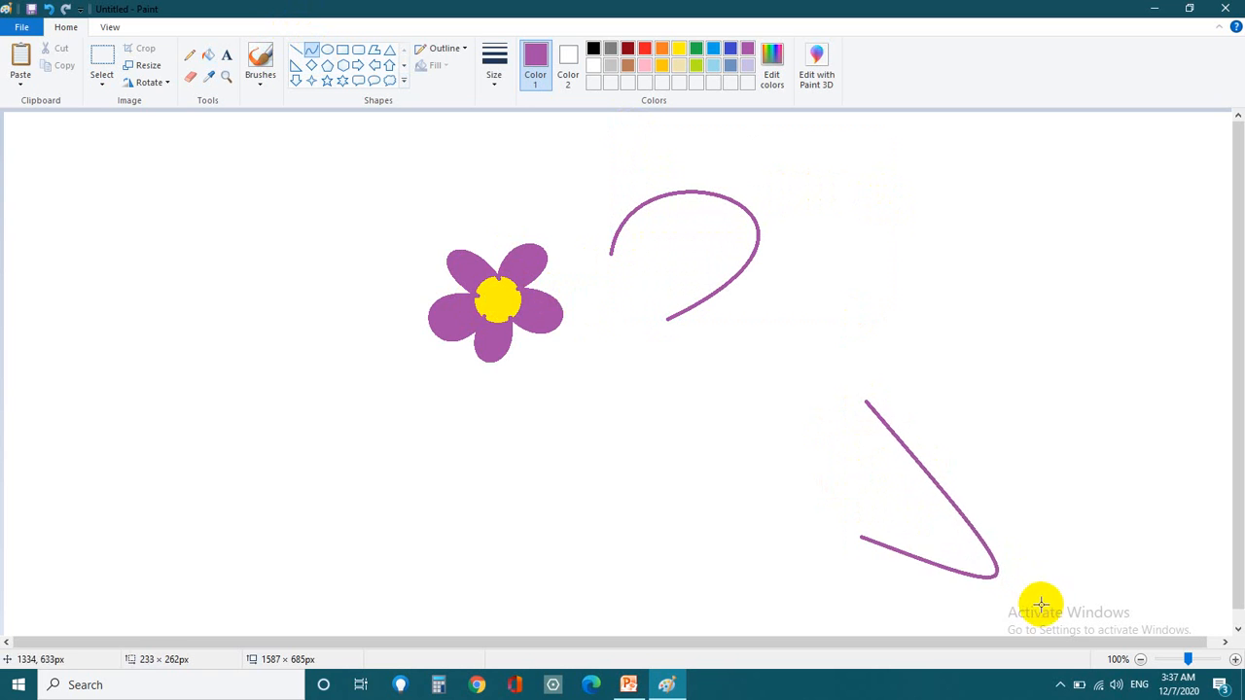
drag(980, 480, 983, 189)
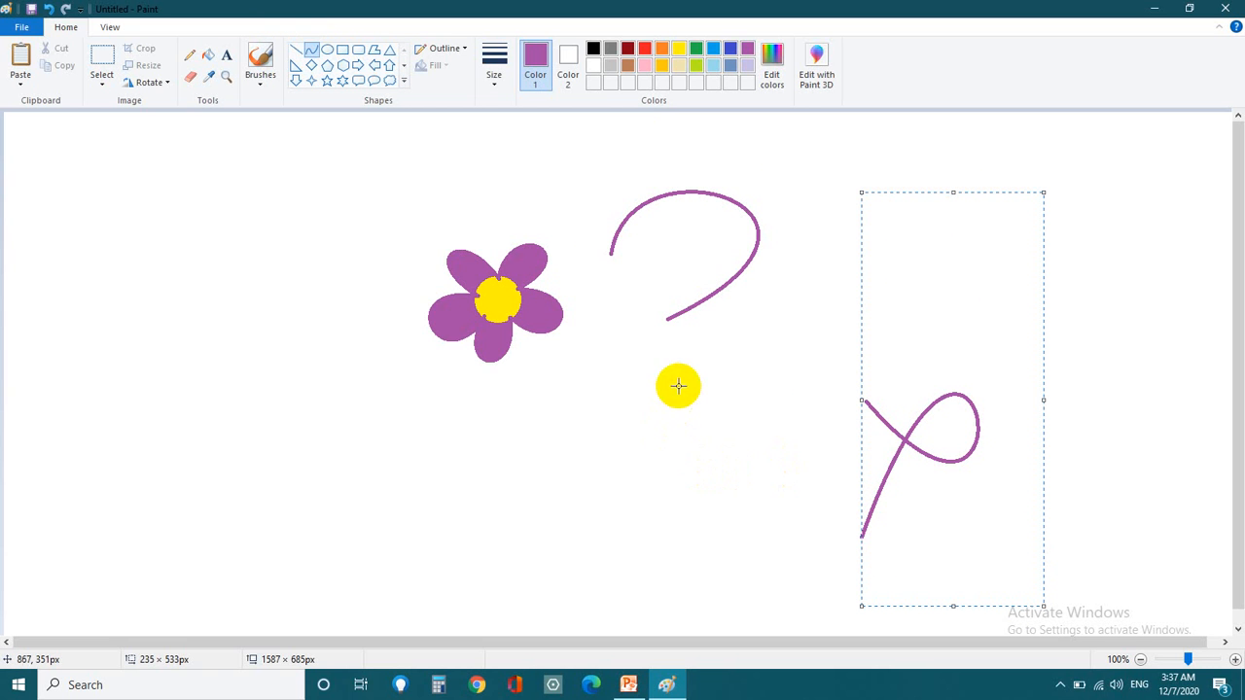
Draw two wide purple curves below the flower, one bulging right and the other bulging left
drag(678, 385, 707, 540)
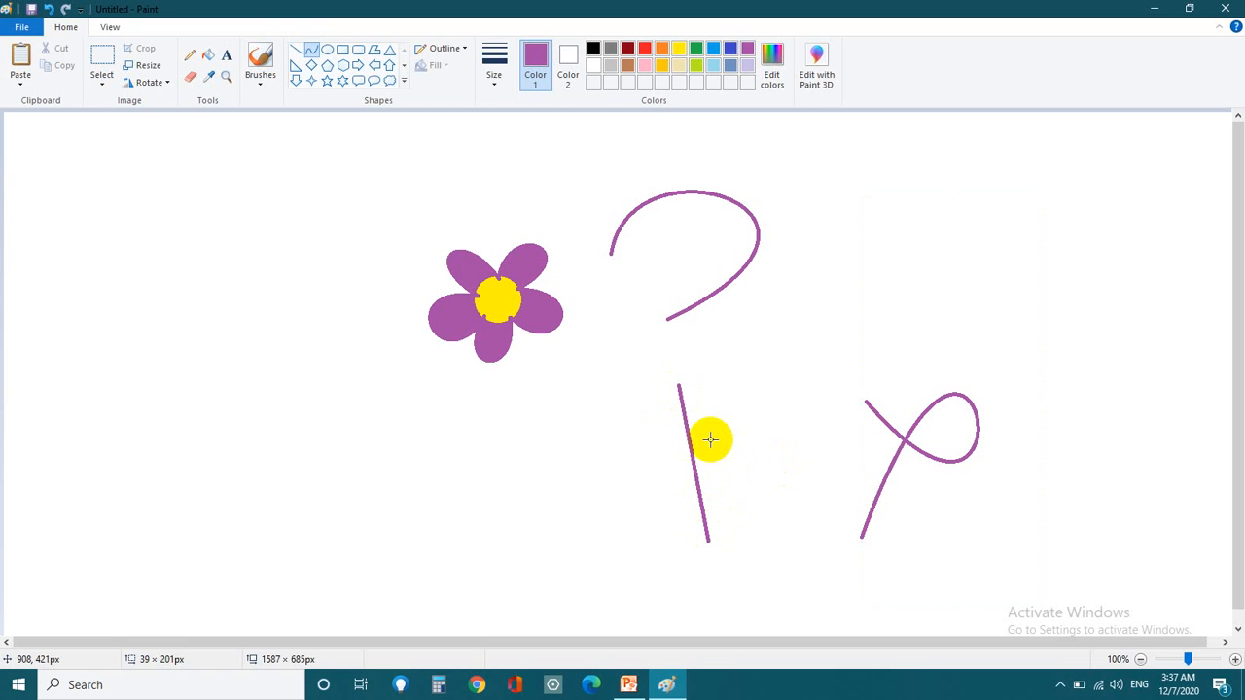
drag(708, 423, 1025, 492)
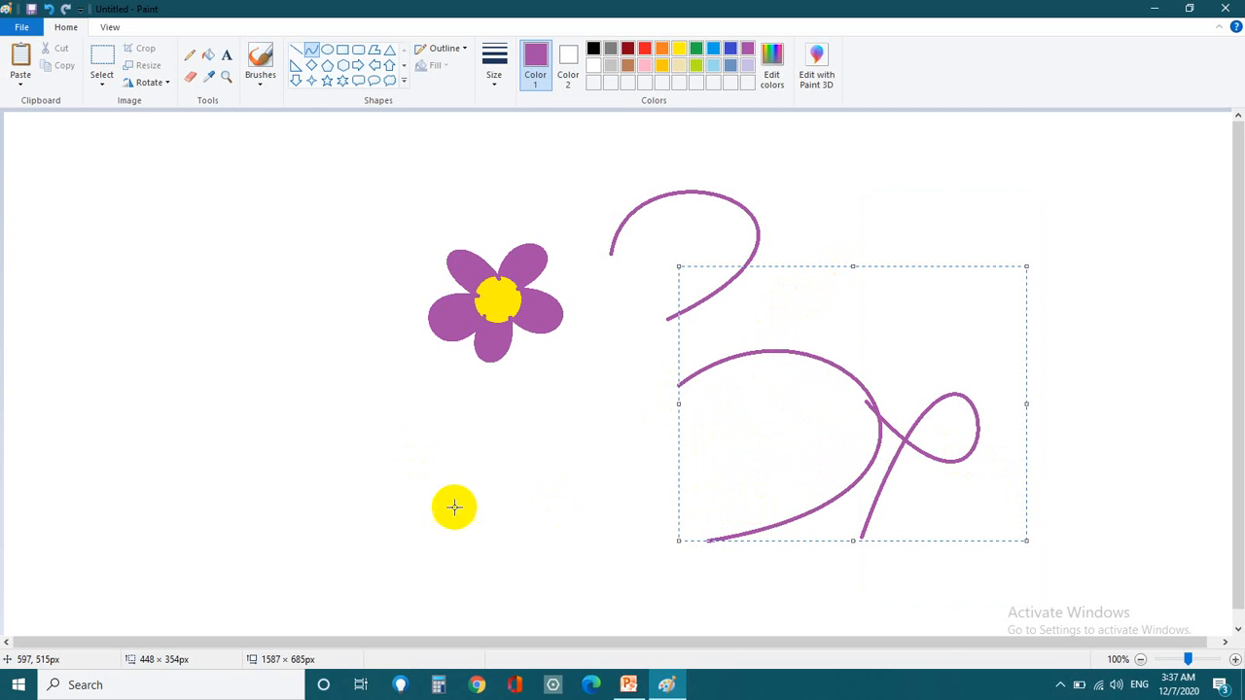
drag(508, 582, 474, 372)
drag(475, 541, 156, 422)
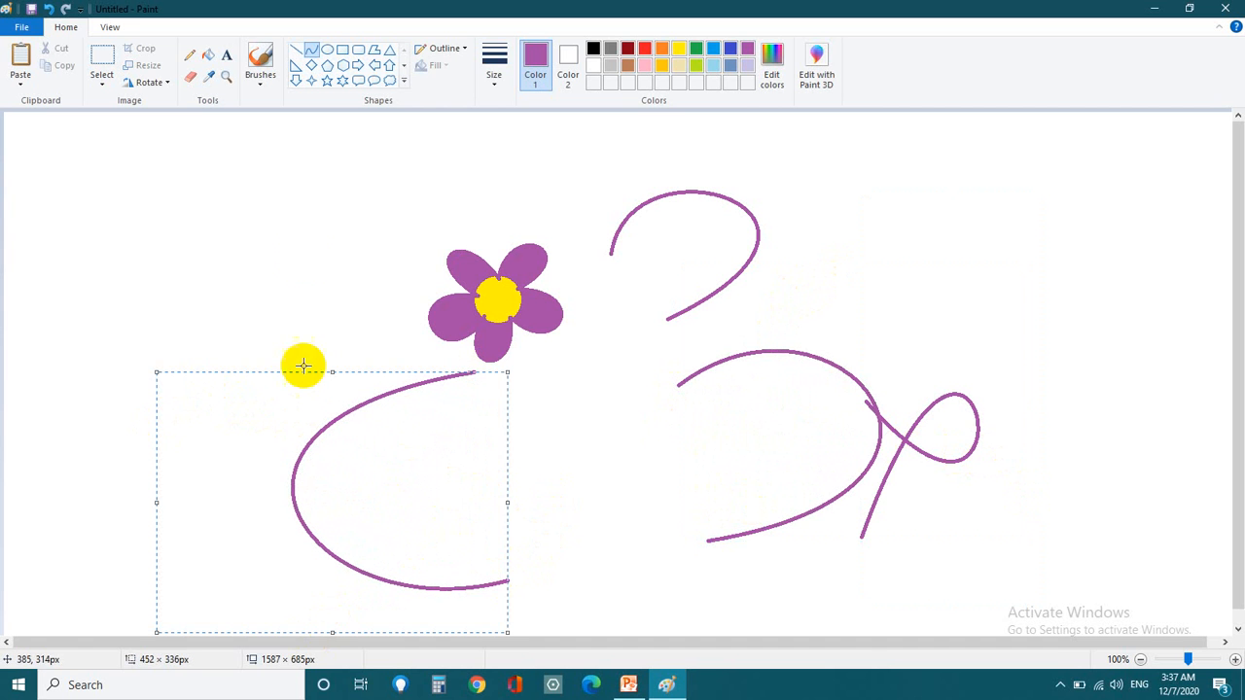
Draw two overlapping curves bulging left beside the flower and a long, slightly sloping line across the flower
click(284, 195)
drag(284, 194, 338, 341)
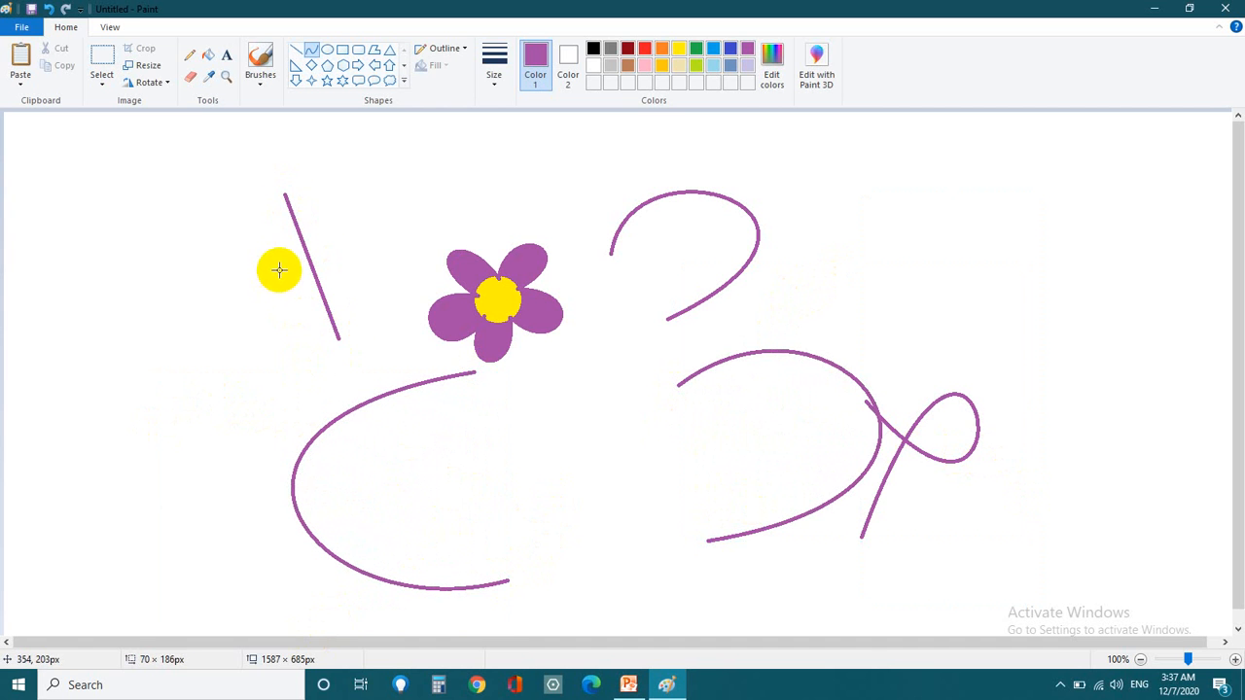
drag(278, 269, 106, 195)
drag(197, 314, 107, 452)
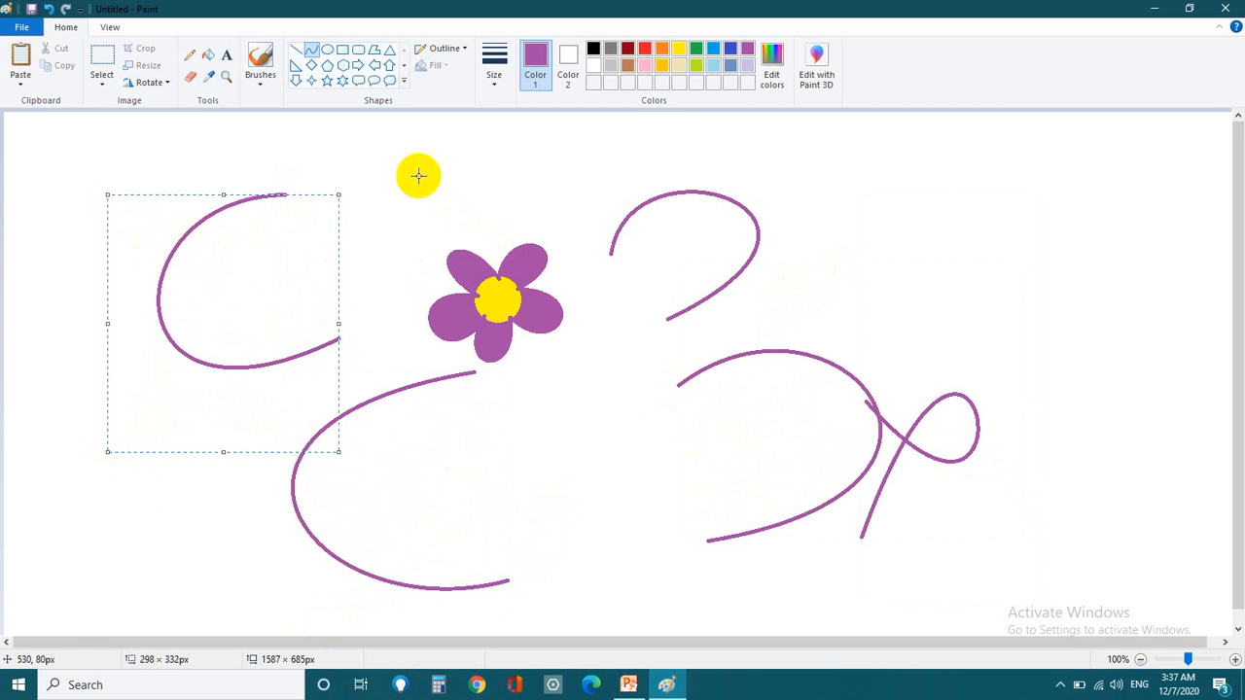
drag(356, 172, 354, 359)
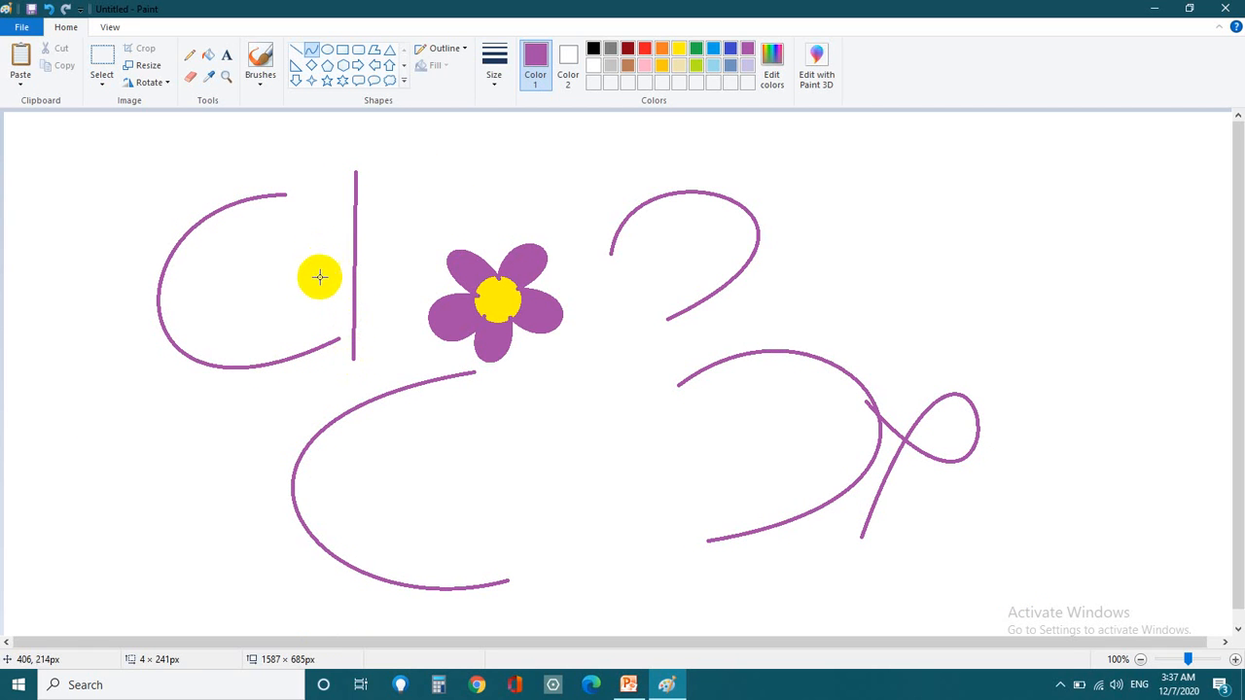
drag(321, 290, 106, 396)
click(424, 243)
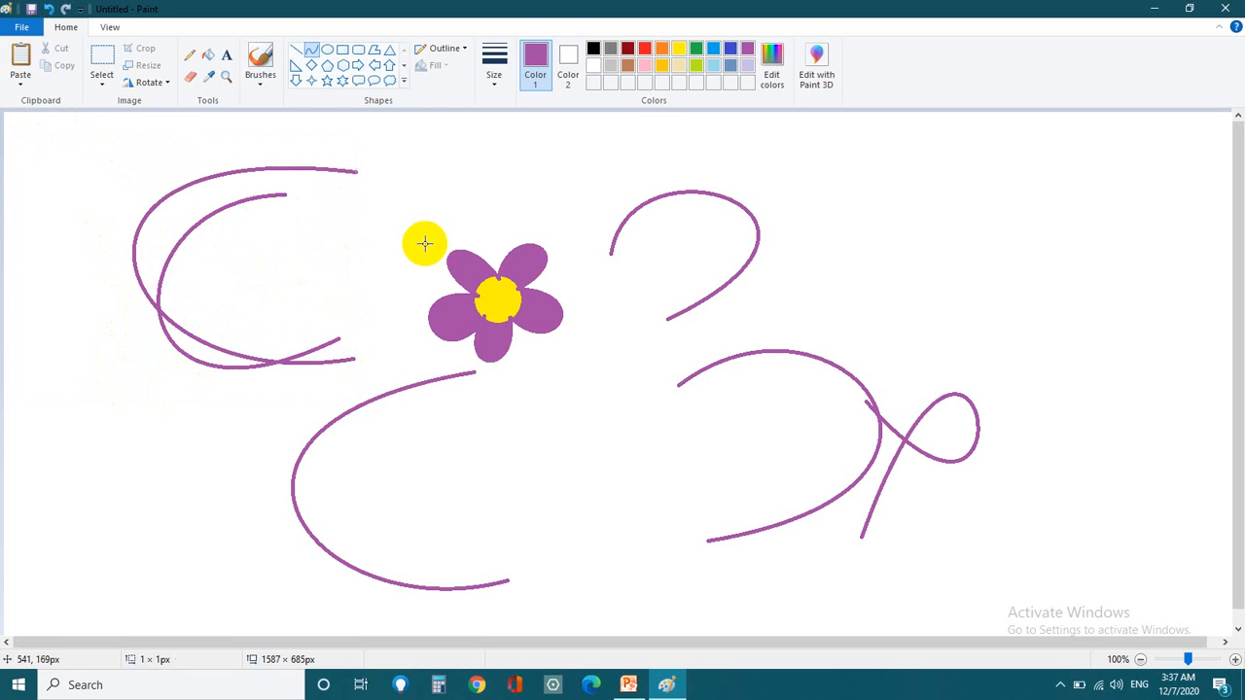
drag(881, 234, 883, 280)
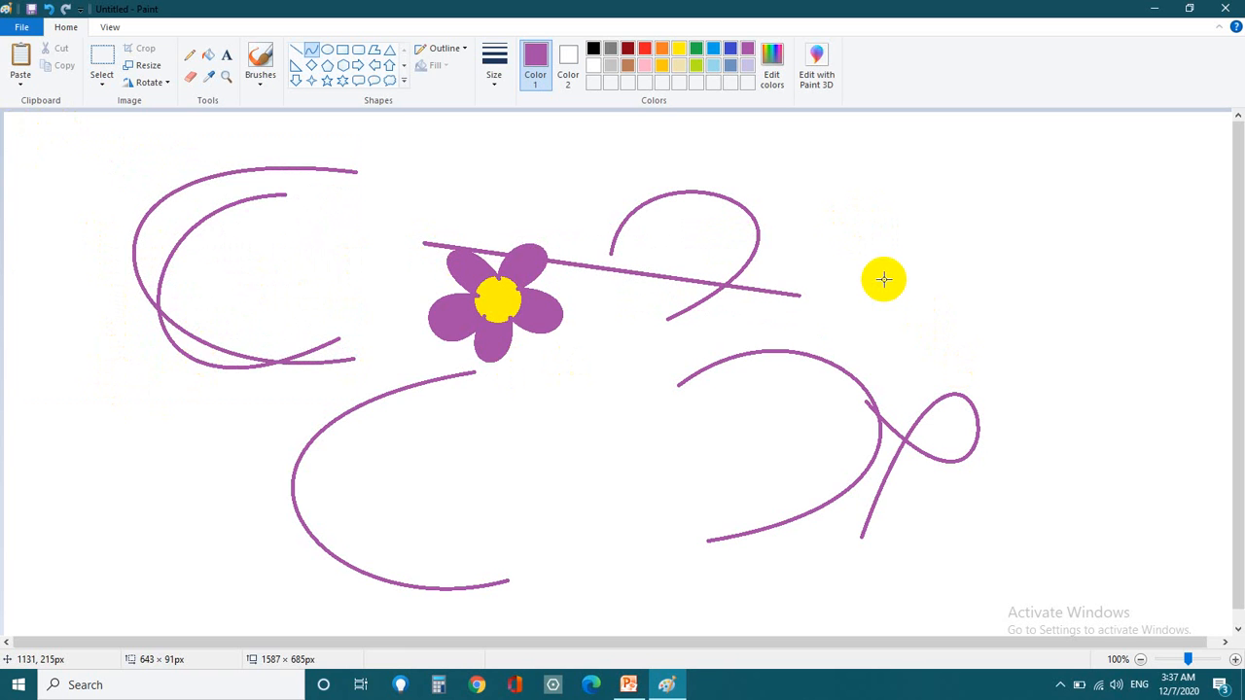
Start a new blank picture without saving the current drawing
click(21, 28)
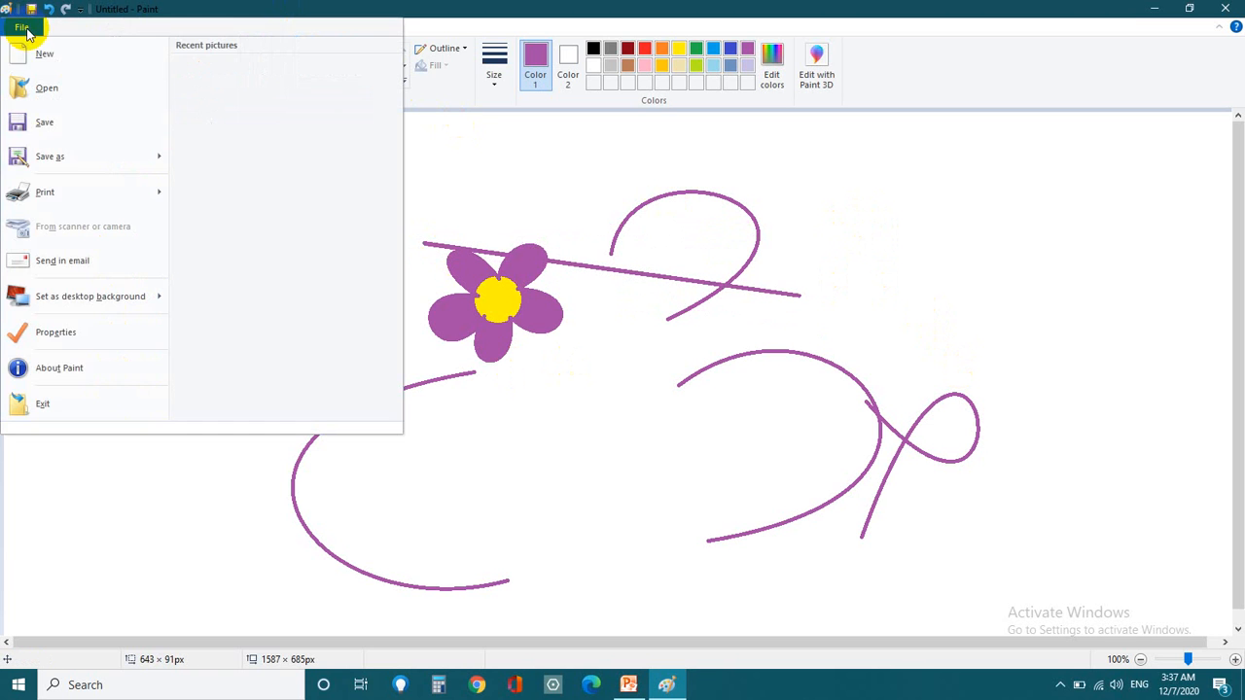
click(39, 57)
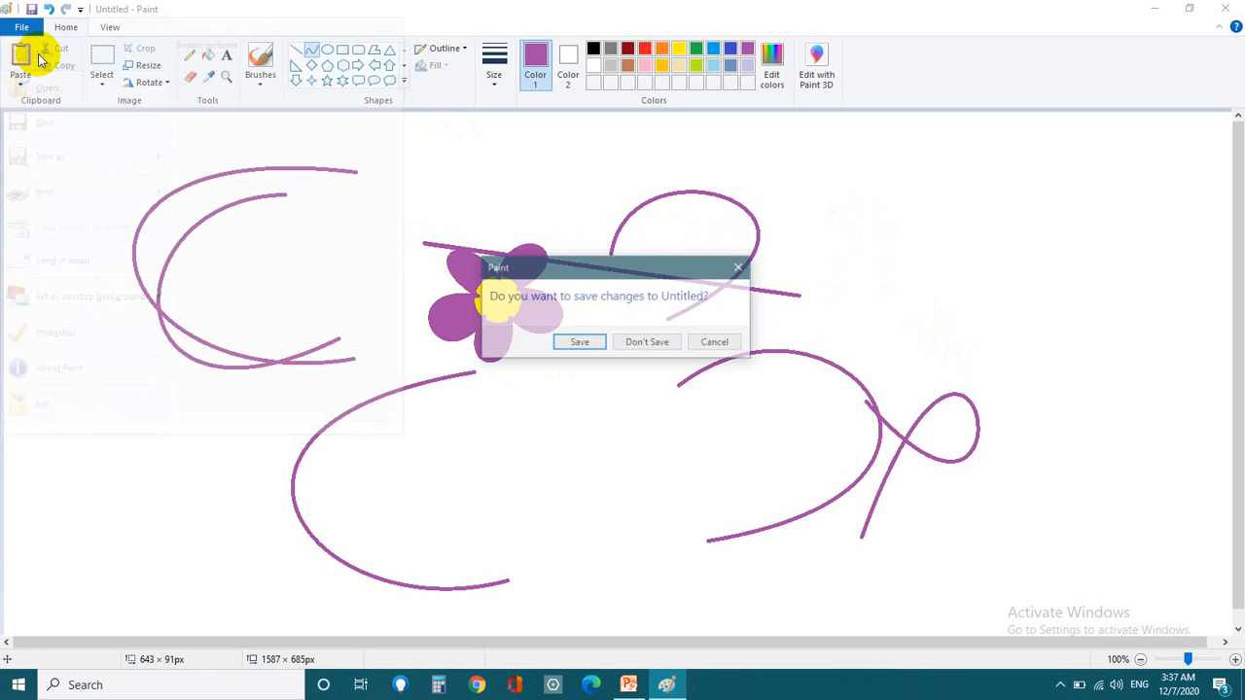
click(645, 343)
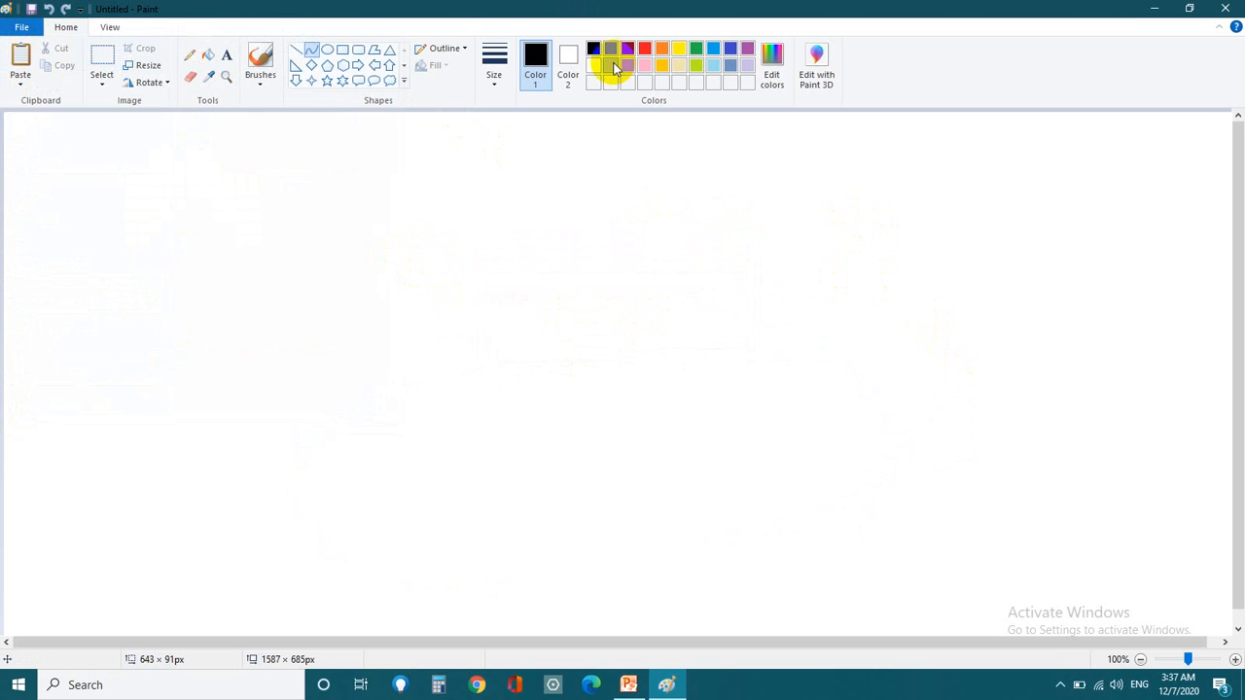
Draw a black upright ellipse about 210 × 257 px near the middle of the canvas
click(329, 52)
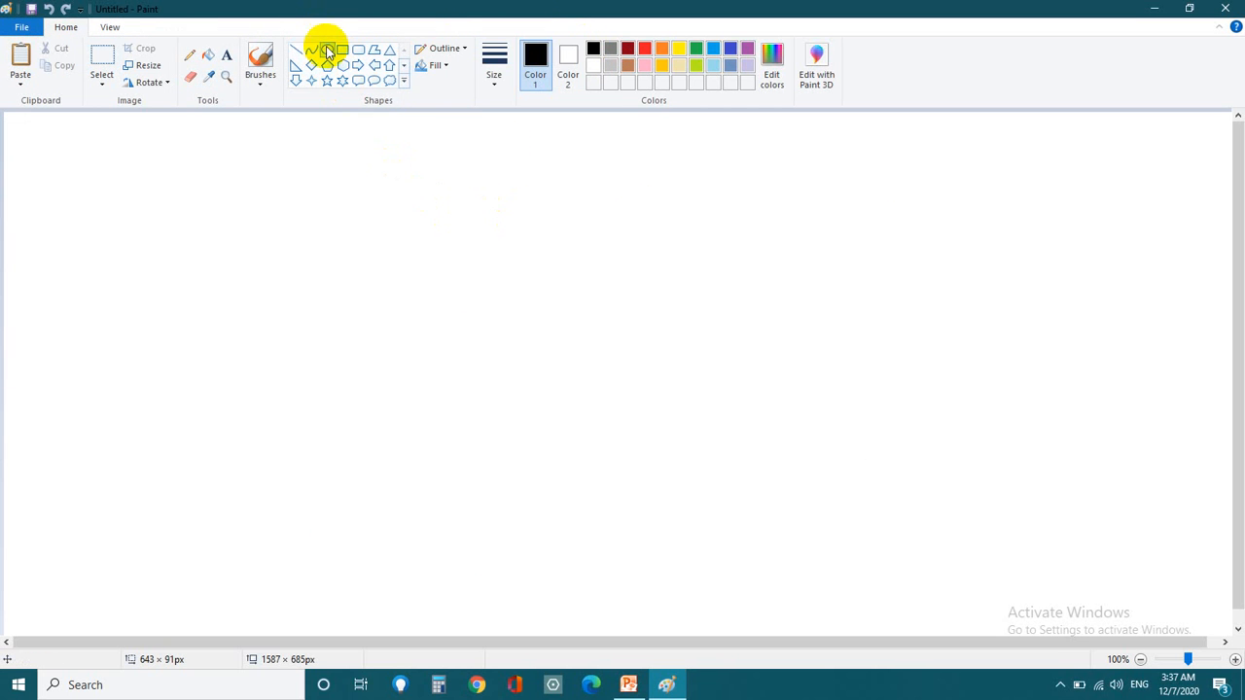
drag(447, 211, 610, 410)
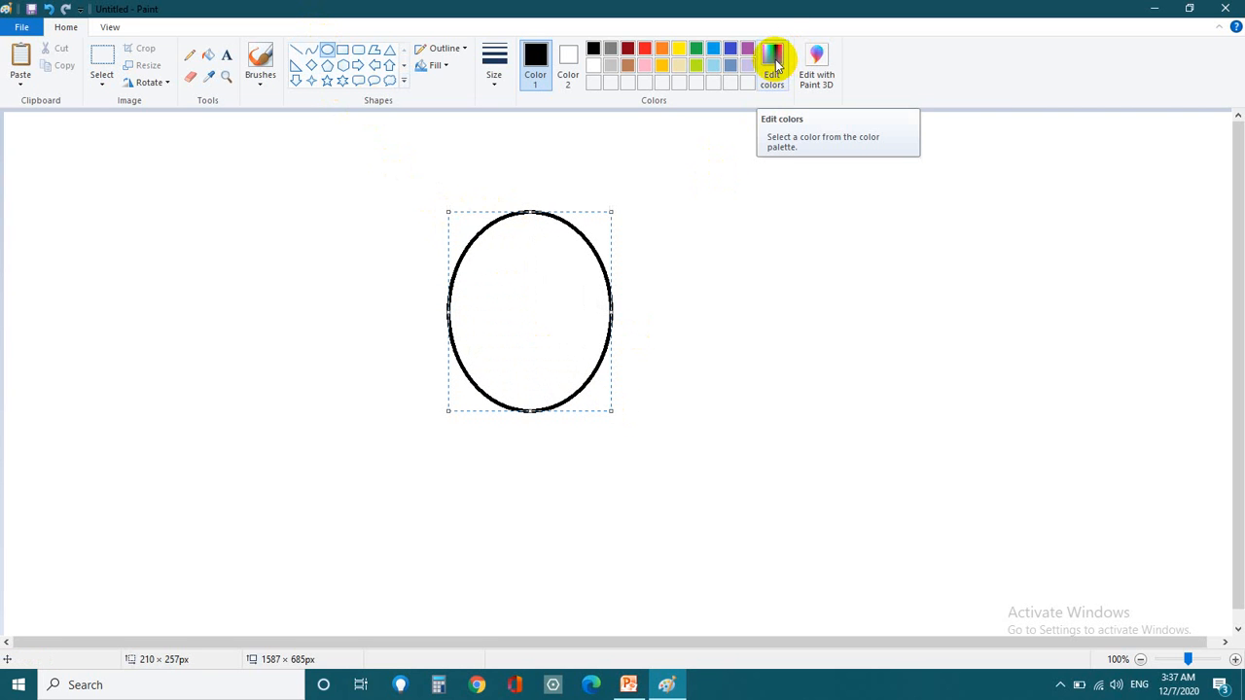
Recolour the ellipse's outline light orange by picking the basic brown and raising its luminosity to 173 (RGB 255, 184, 113)
click(775, 60)
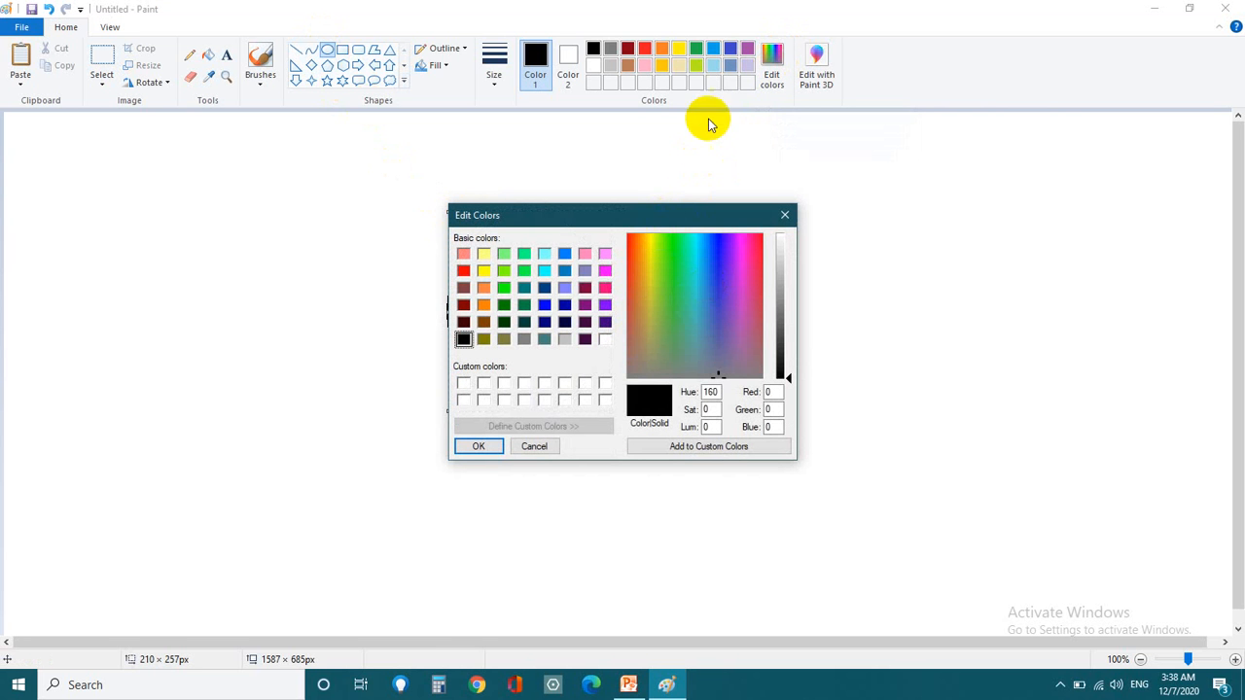
click(785, 215)
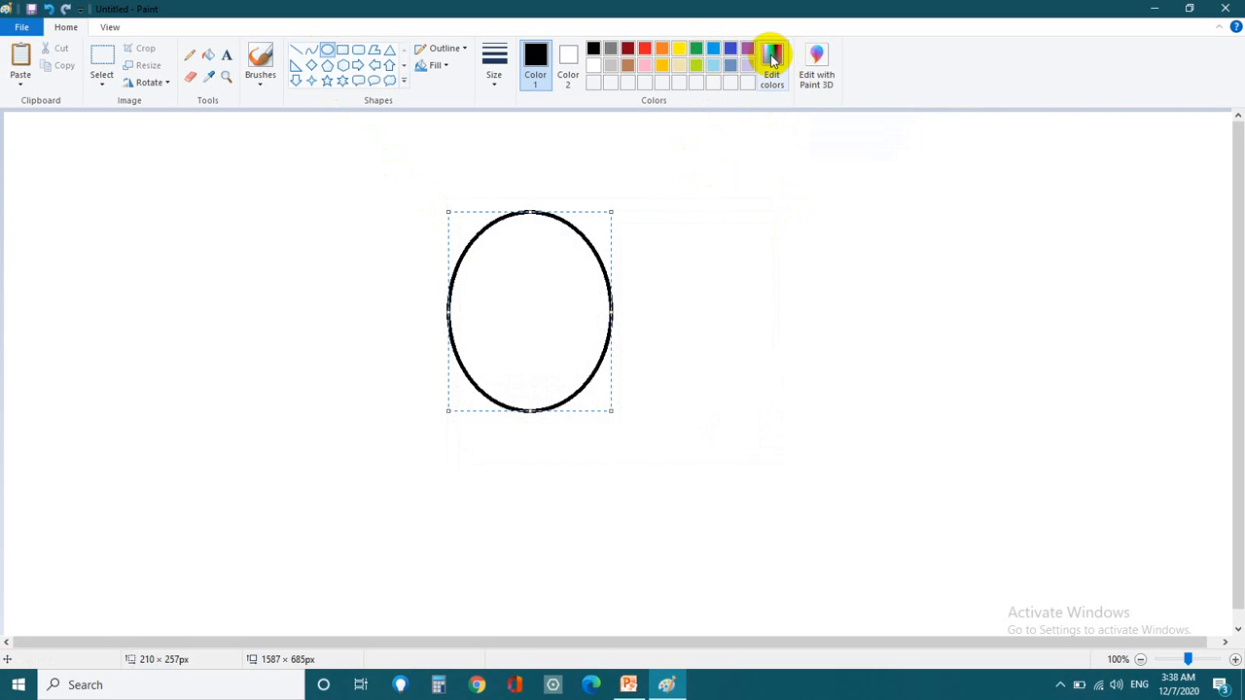
click(773, 61)
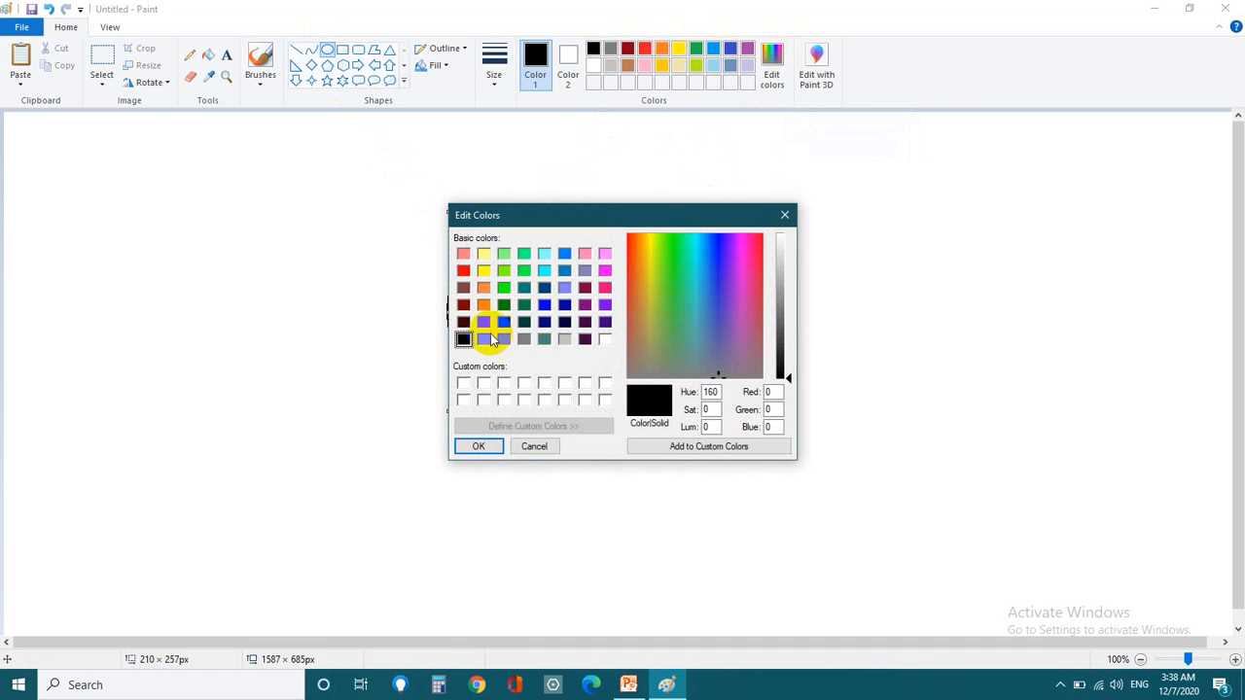
click(485, 325)
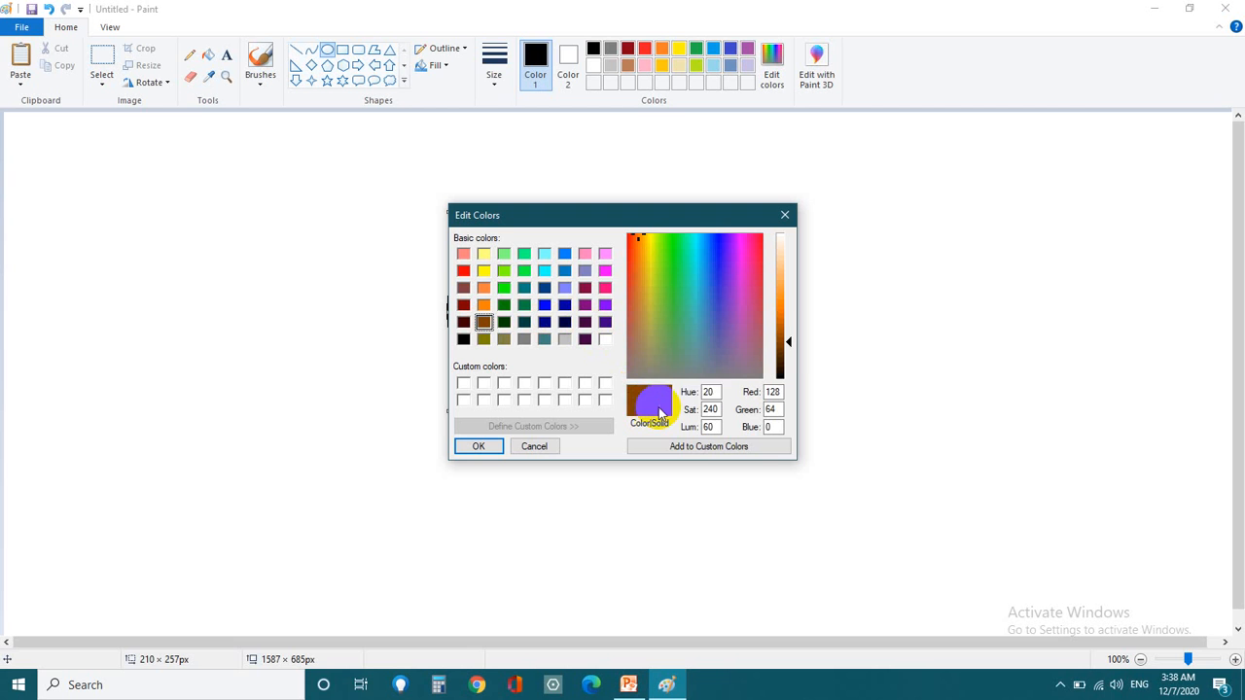
drag(791, 342, 792, 292)
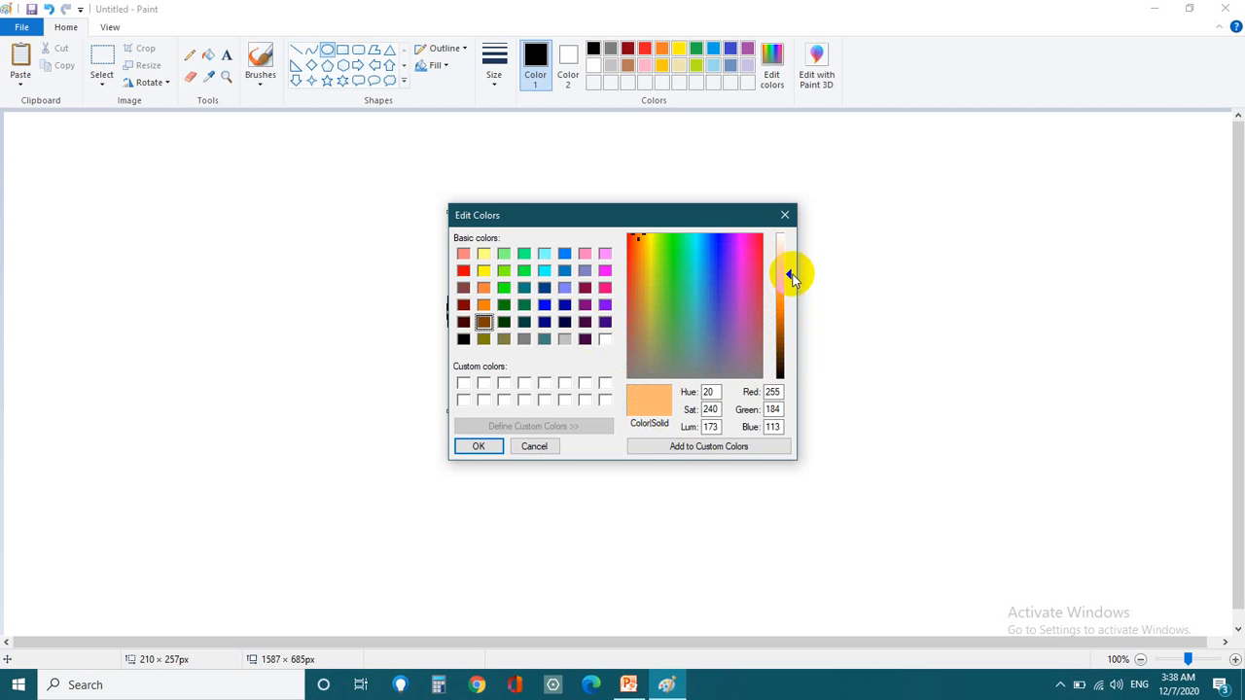
click(481, 445)
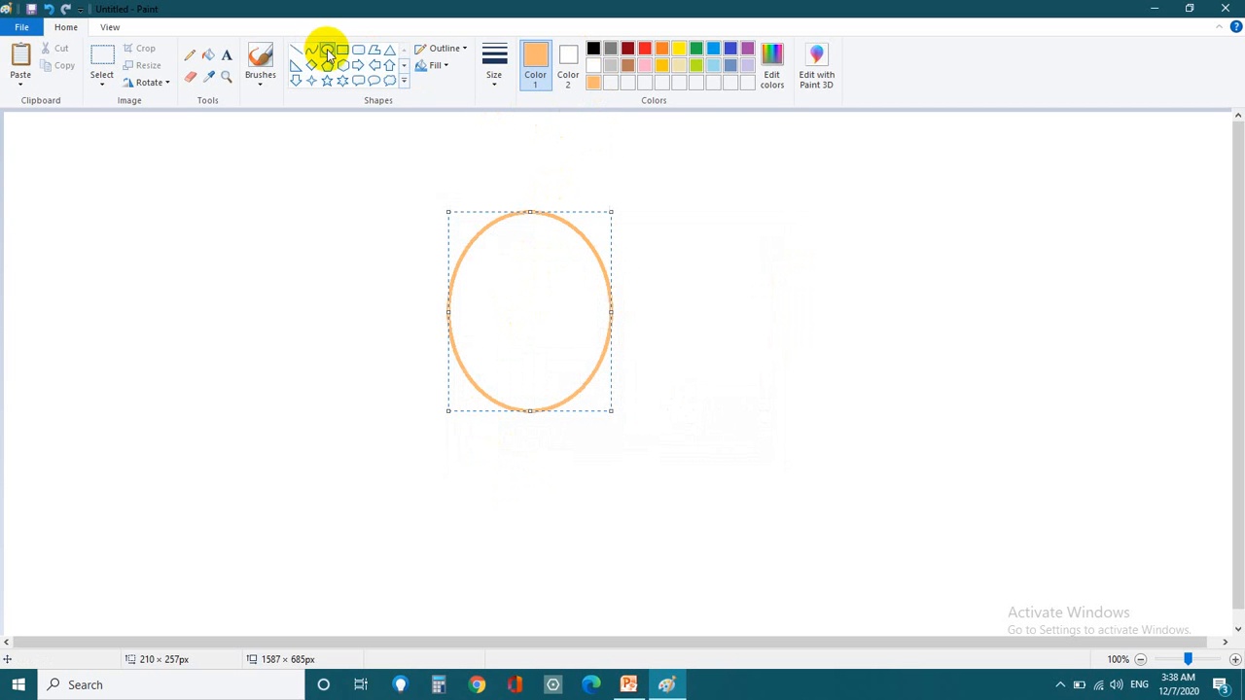
Draw two black upright ellipses side by side as eyes inside the orange ellipse, about 40 × 60 px and 38 × 65 px
click(328, 50)
click(593, 49)
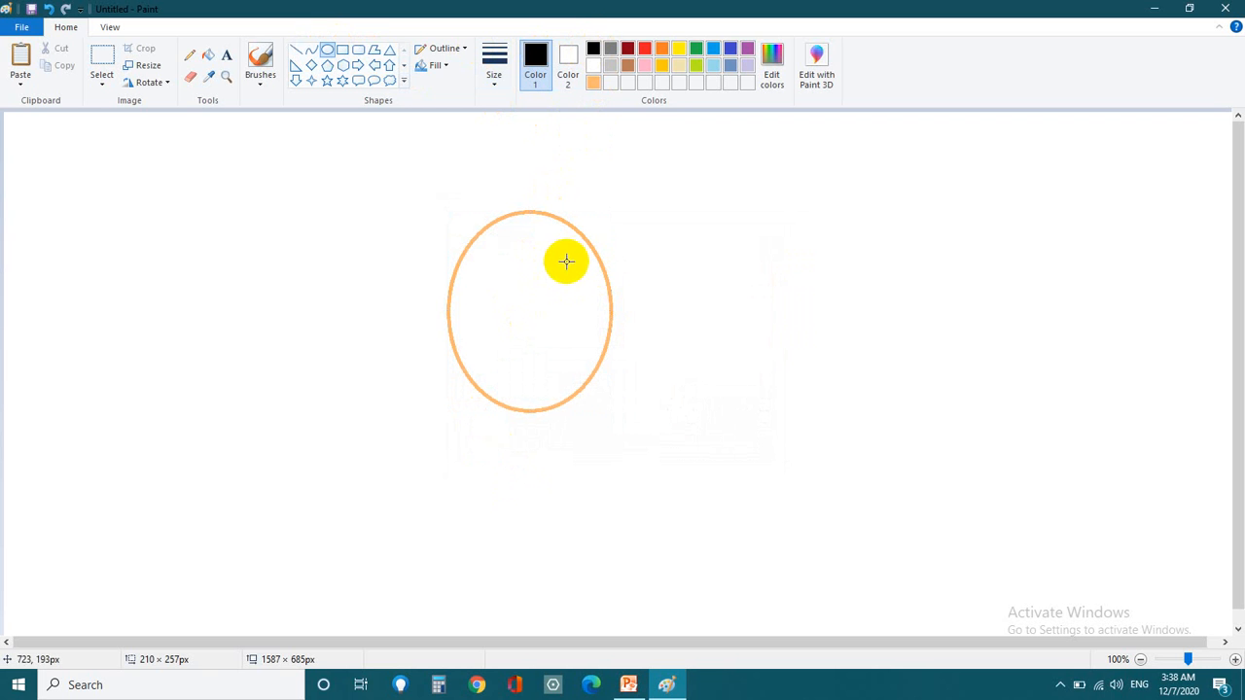
drag(546, 265, 576, 309)
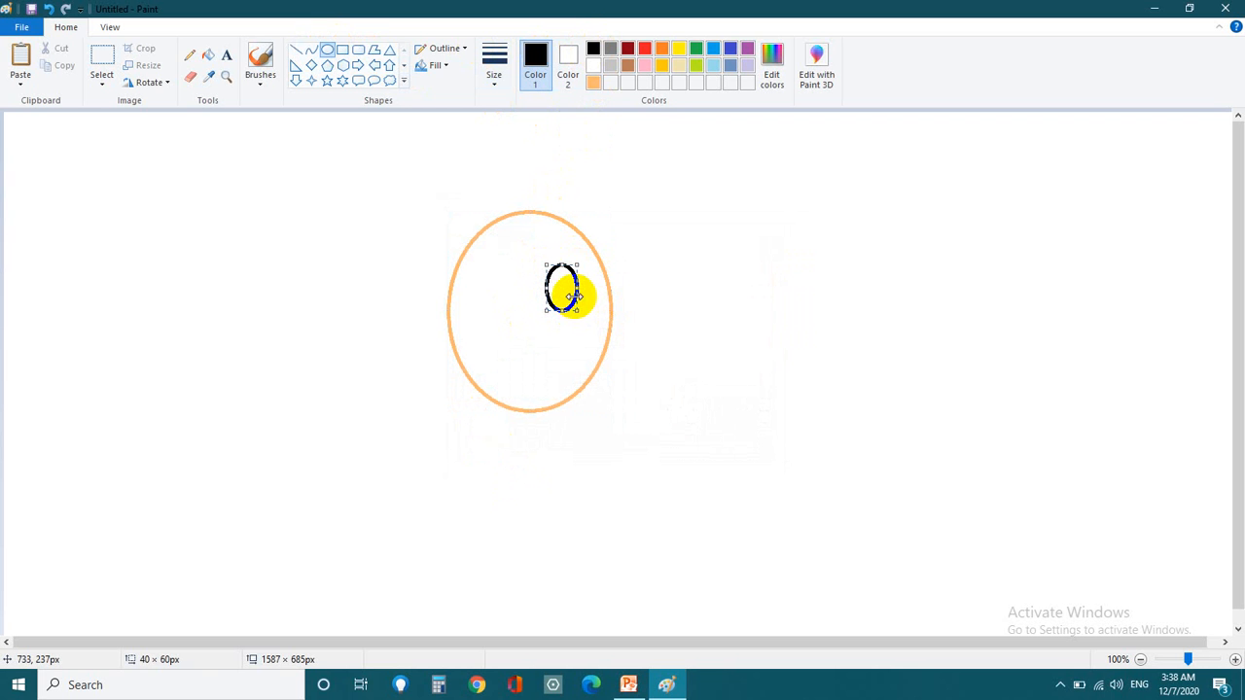
right_click(574, 296)
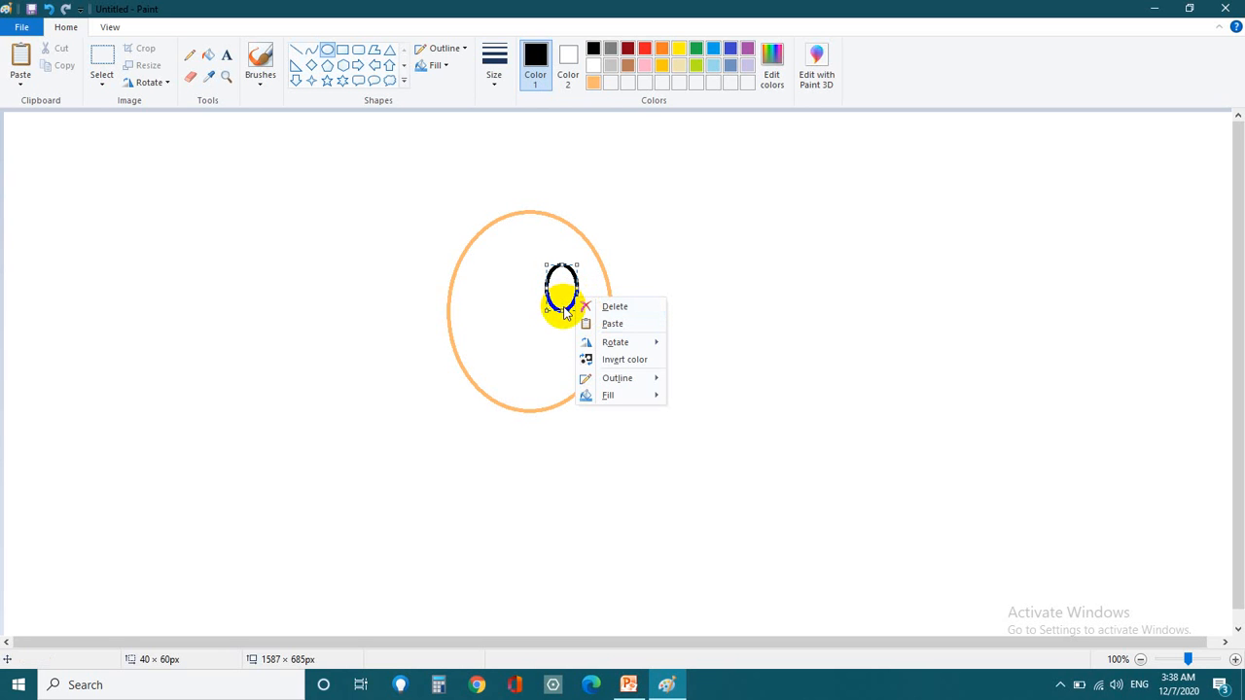
right_click(570, 309)
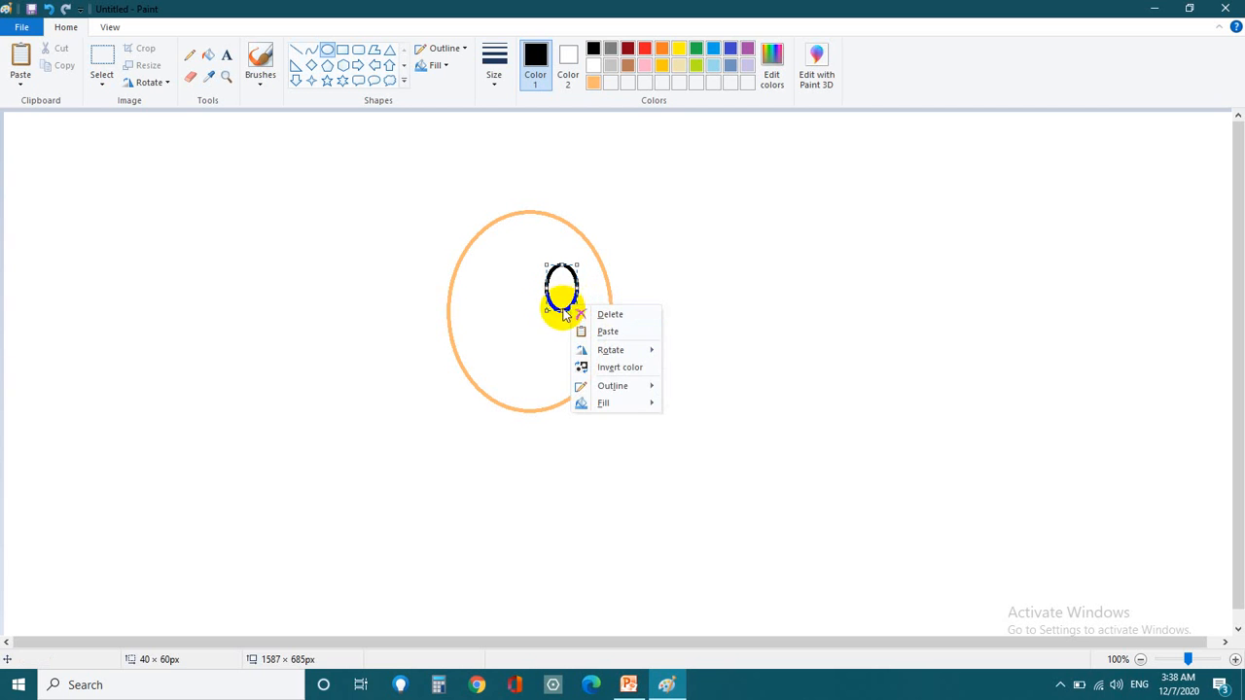
click(517, 285)
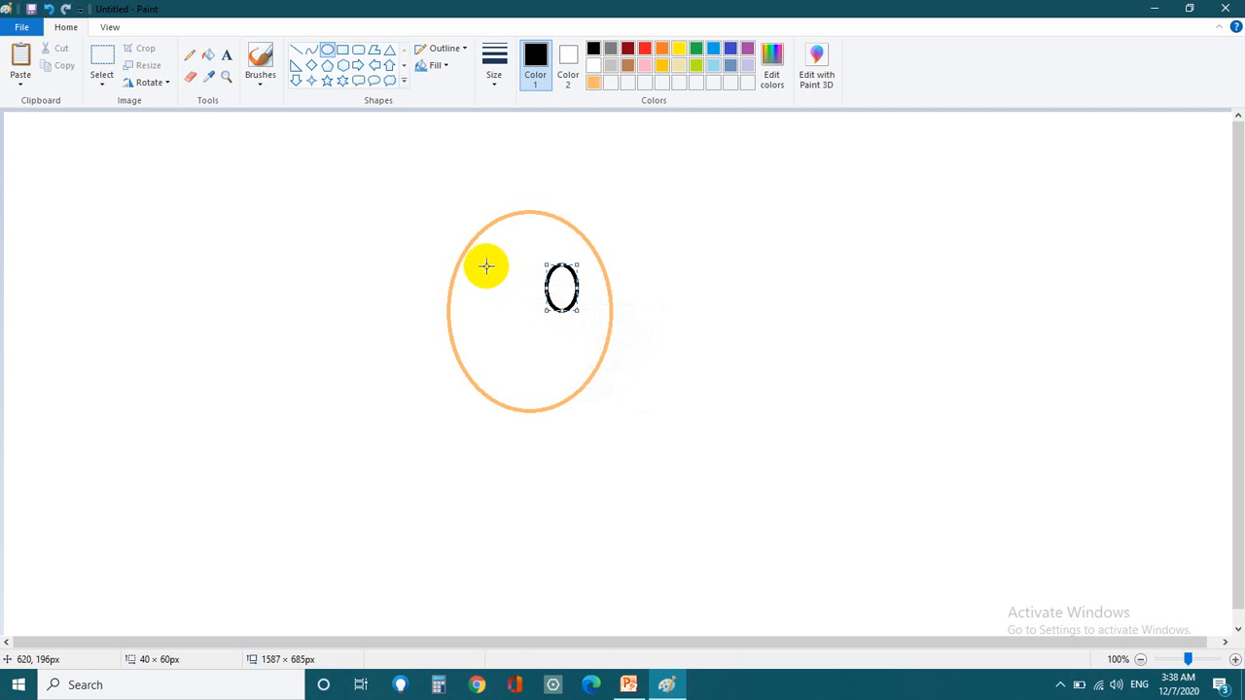
drag(486, 266, 520, 314)
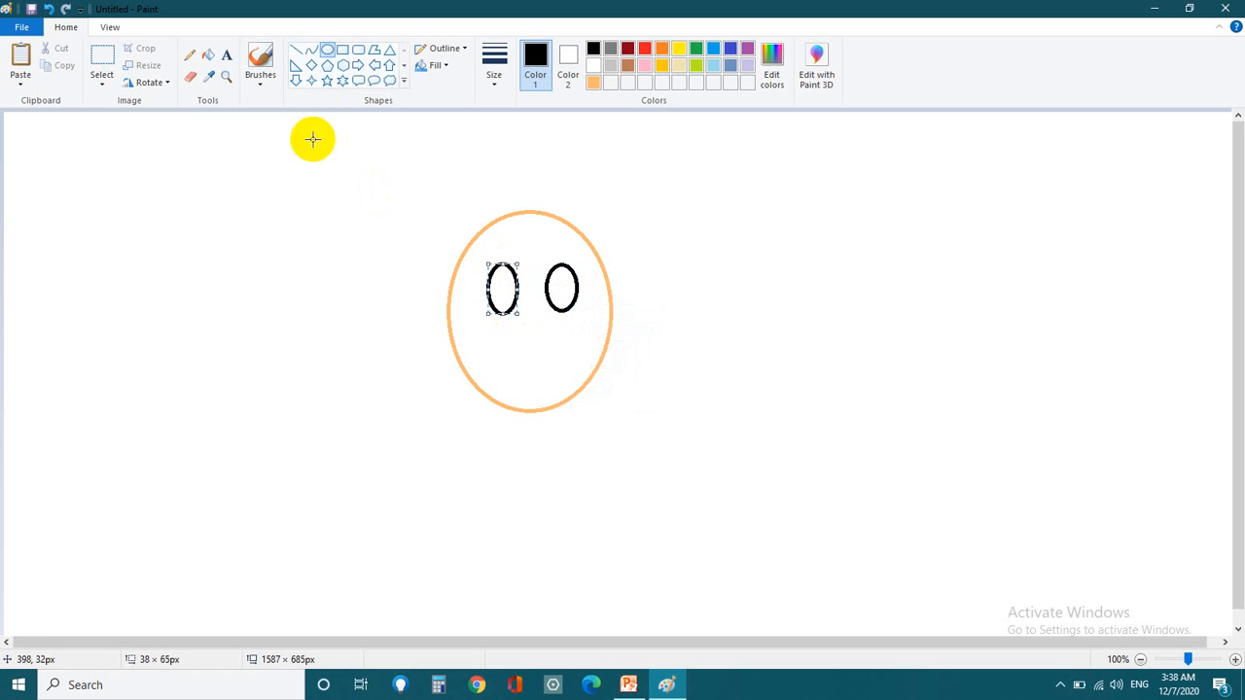
Draw an upward-arching black curve across each eye, about 34 × 22 px in one and 41 × 19 px in the other
click(311, 49)
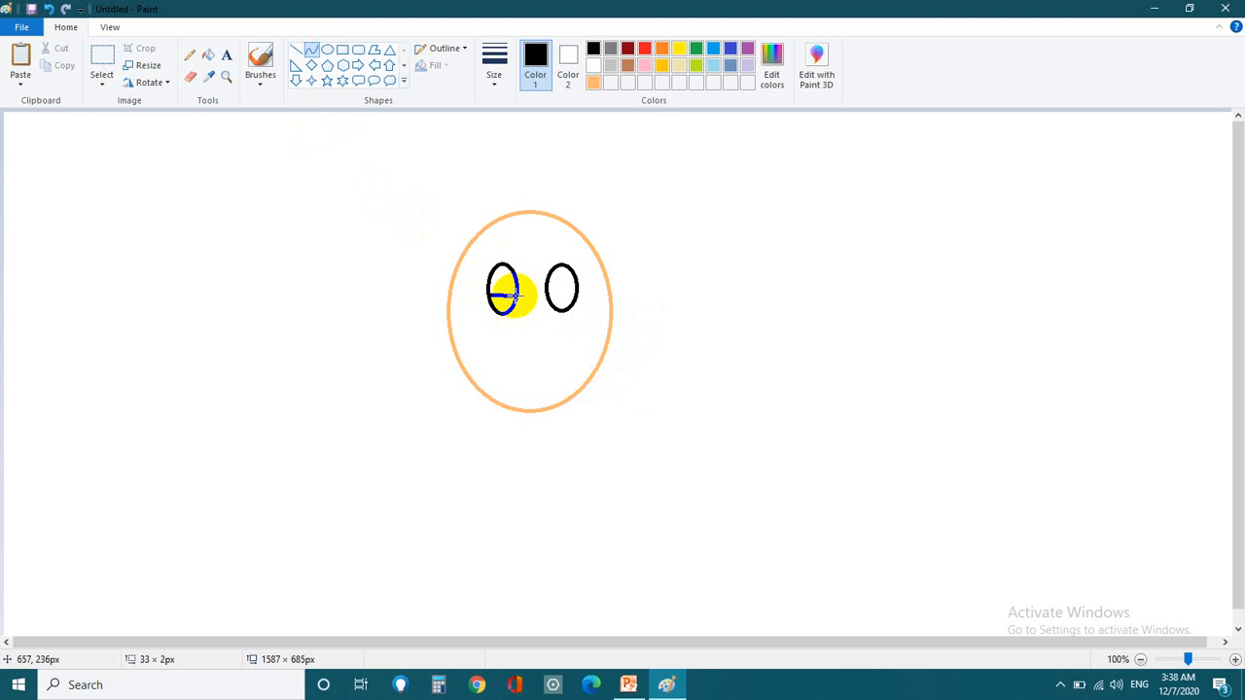
drag(515, 293, 518, 278)
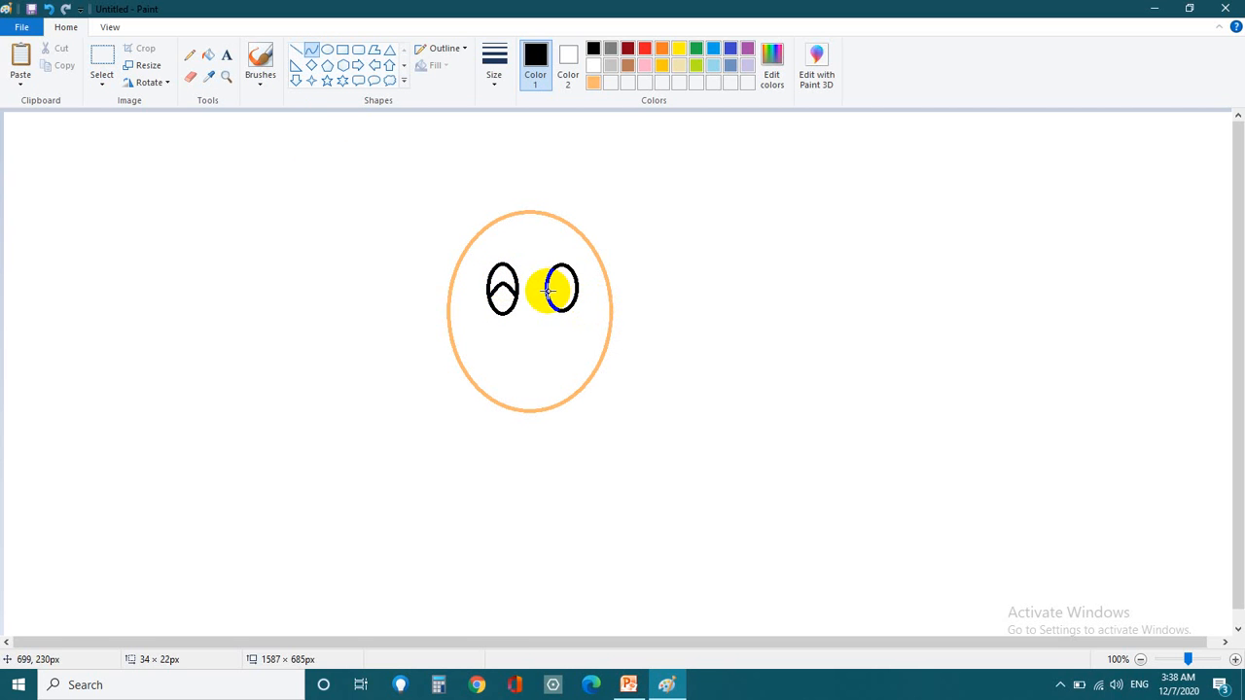
mouse_move(549, 290)
mouse_down()
mouse_move(522, 284)
mouse_move(552, 292)
mouse_up()
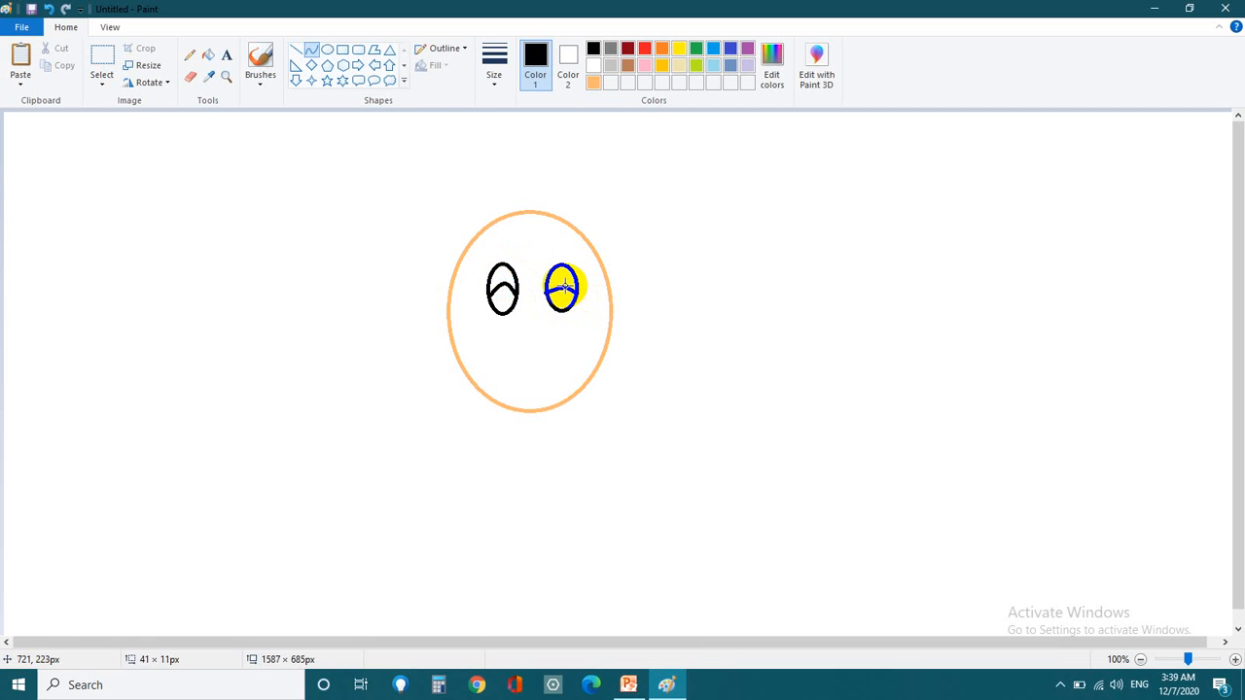
drag(564, 281, 564, 282)
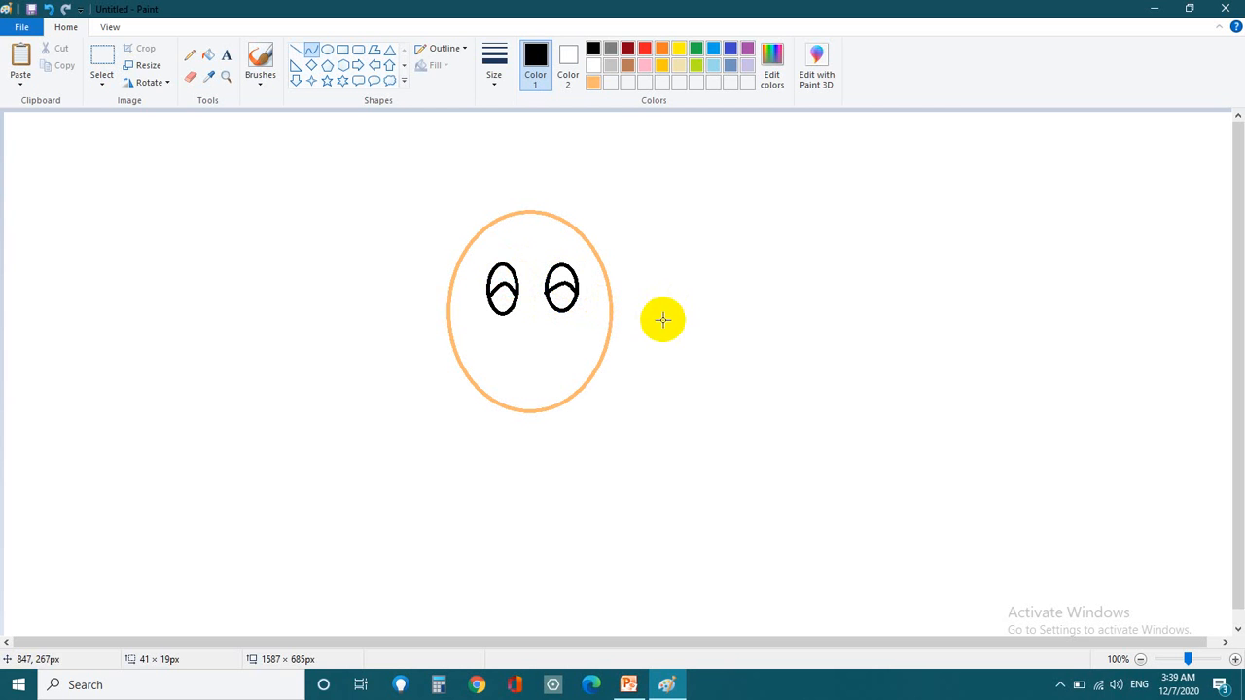
Fill the lower part of both eyes, below the curves, with black
click(208, 60)
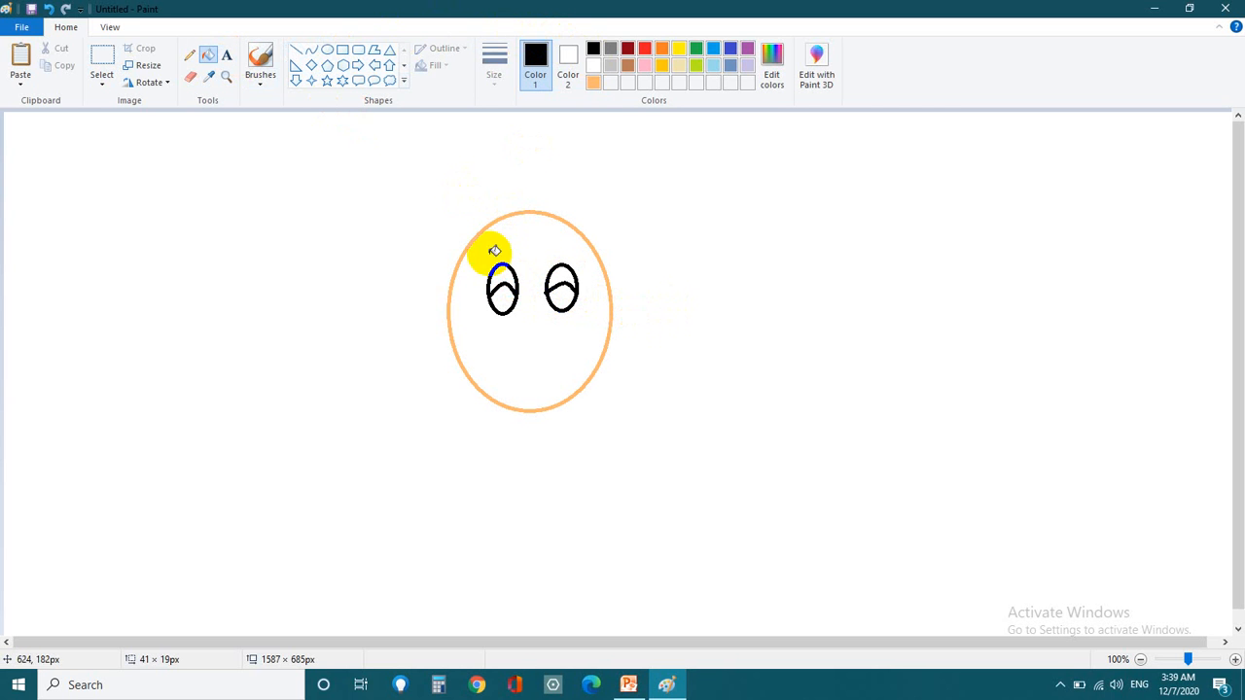
click(503, 302)
click(564, 302)
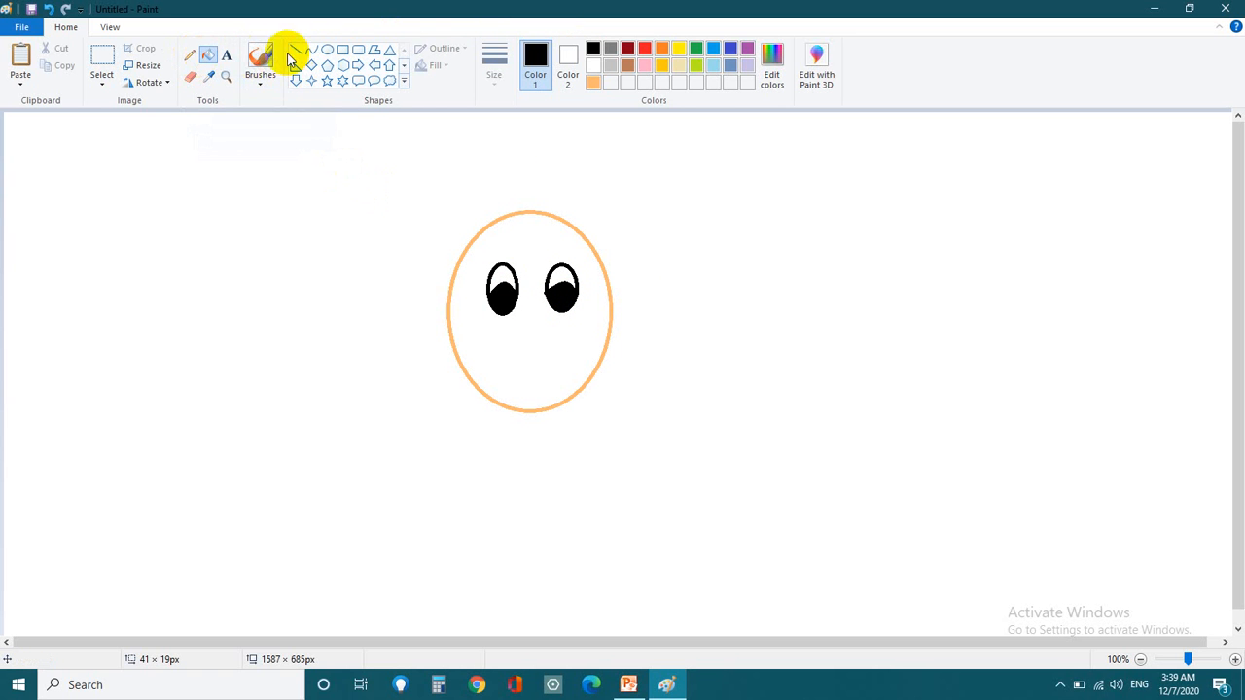
Paint a nose between the eyes and an open smiling mouth below it with the basic black brush at the third line thickness
click(260, 78)
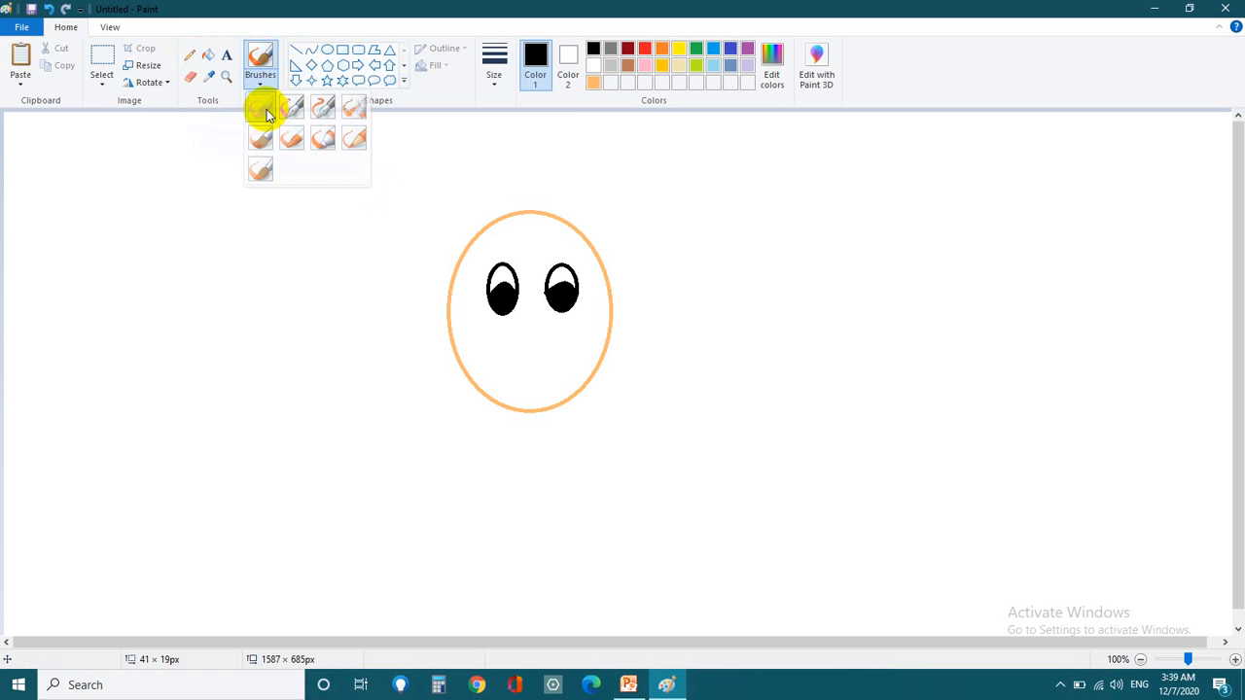
click(268, 115)
click(494, 72)
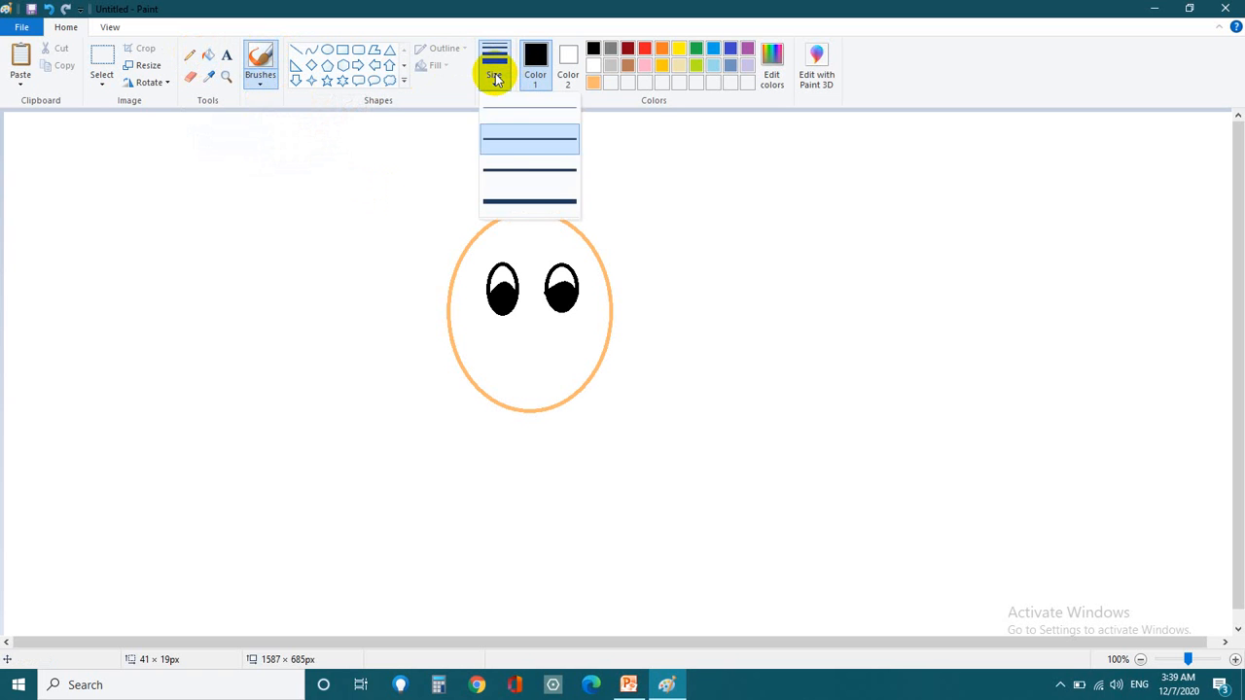
click(503, 171)
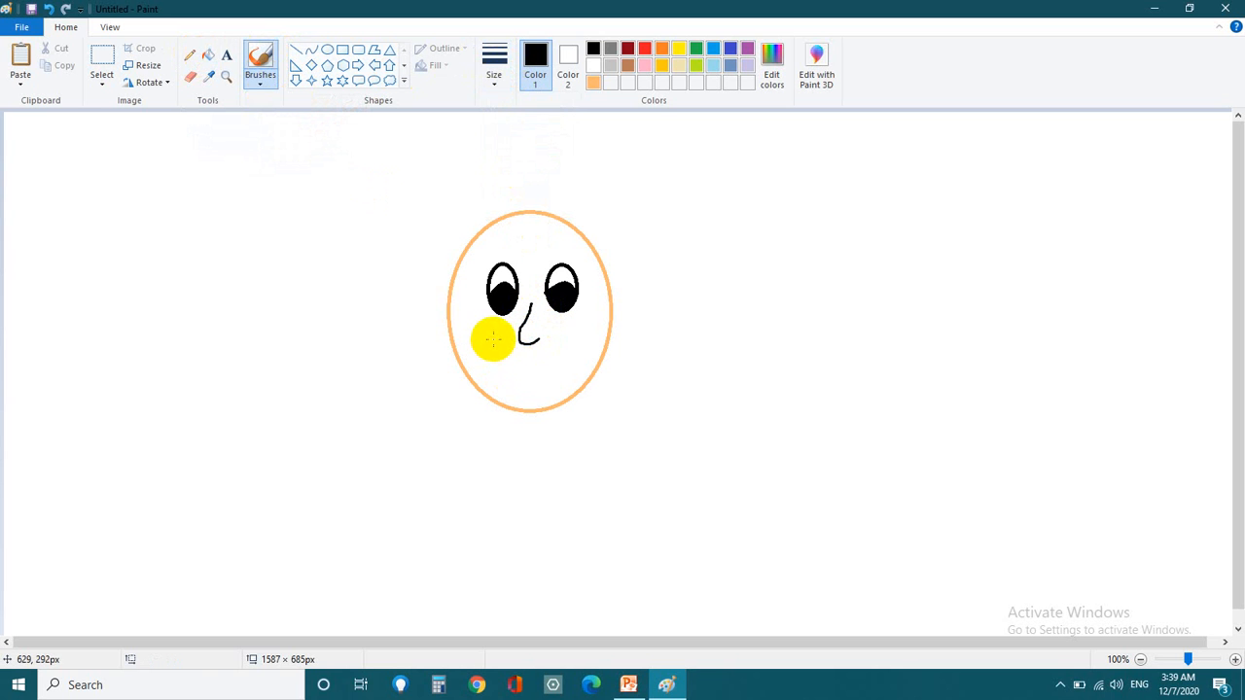
mouse_move(493, 337)
mouse_down()
mouse_move(548, 356)
mouse_move(538, 376)
mouse_move(504, 386)
mouse_up()
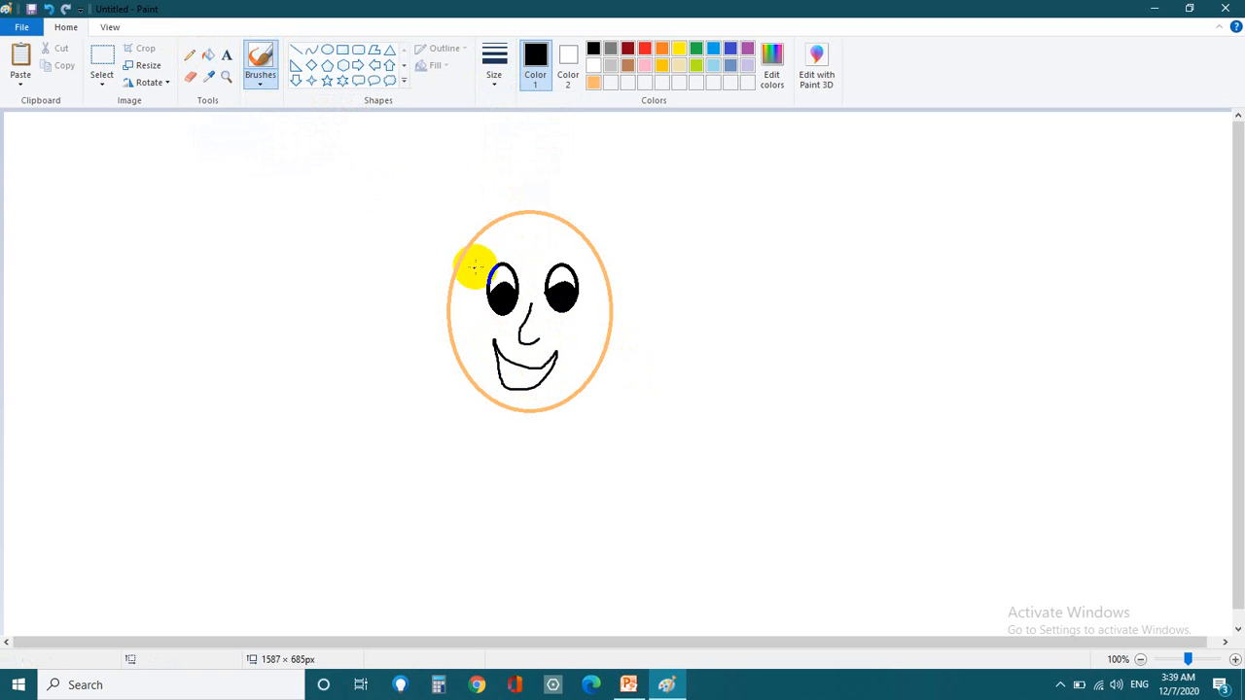
Scribble dense, curly black hair with the brush across the top of the head and down both sides
mouse_move(464, 249)
mouse_down()
mouse_move(506, 218)
mouse_move(495, 224)
mouse_move(574, 220)
mouse_move(597, 230)
mouse_move(568, 227)
mouse_move(605, 270)
mouse_up()
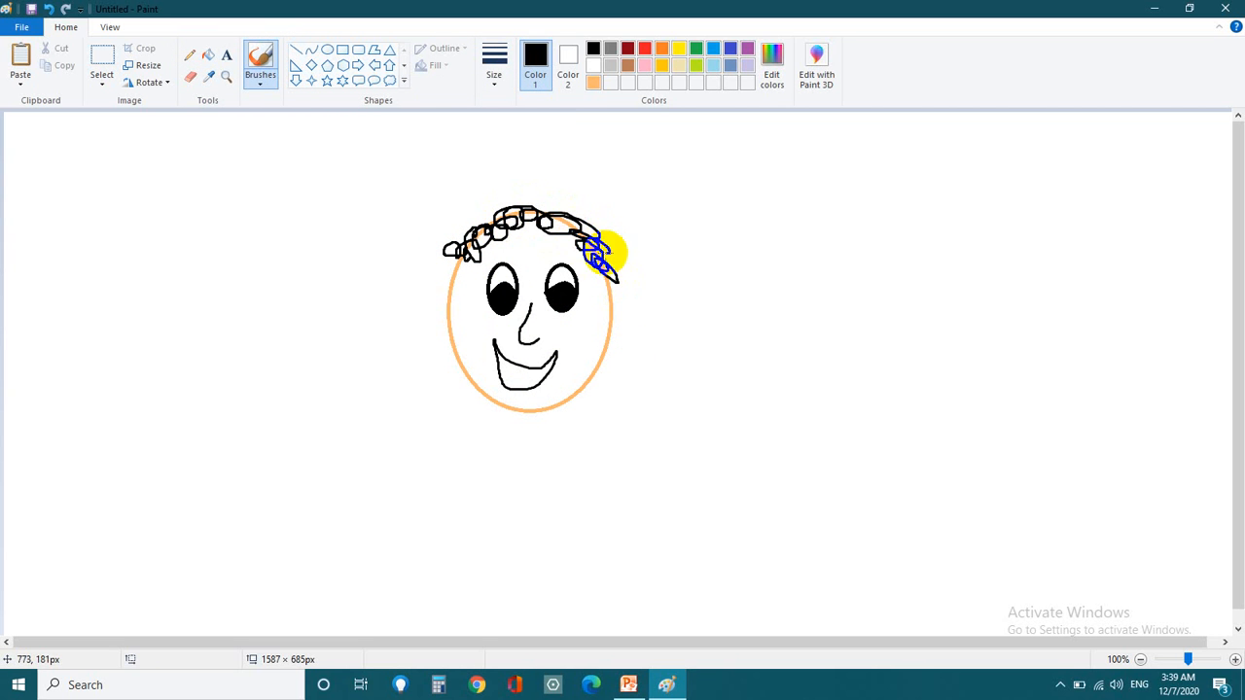
mouse_move(588, 225)
mouse_down()
mouse_move(509, 192)
mouse_move(478, 214)
mouse_move(470, 206)
mouse_move(479, 243)
mouse_move(460, 241)
mouse_move(462, 255)
mouse_move(446, 259)
mouse_move(561, 206)
mouse_move(561, 223)
mouse_move(512, 206)
mouse_move(537, 204)
mouse_move(511, 203)
mouse_move(527, 206)
mouse_move(541, 241)
mouse_move(631, 273)
mouse_move(608, 261)
mouse_move(640, 250)
mouse_move(614, 230)
mouse_move(520, 192)
mouse_move(471, 214)
mouse_move(460, 202)
mouse_move(454, 260)
mouse_move(467, 265)
mouse_move(445, 282)
mouse_move(487, 251)
mouse_move(518, 248)
mouse_move(509, 235)
mouse_move(564, 238)
mouse_move(520, 219)
mouse_move(541, 238)
mouse_move(549, 206)
mouse_up()
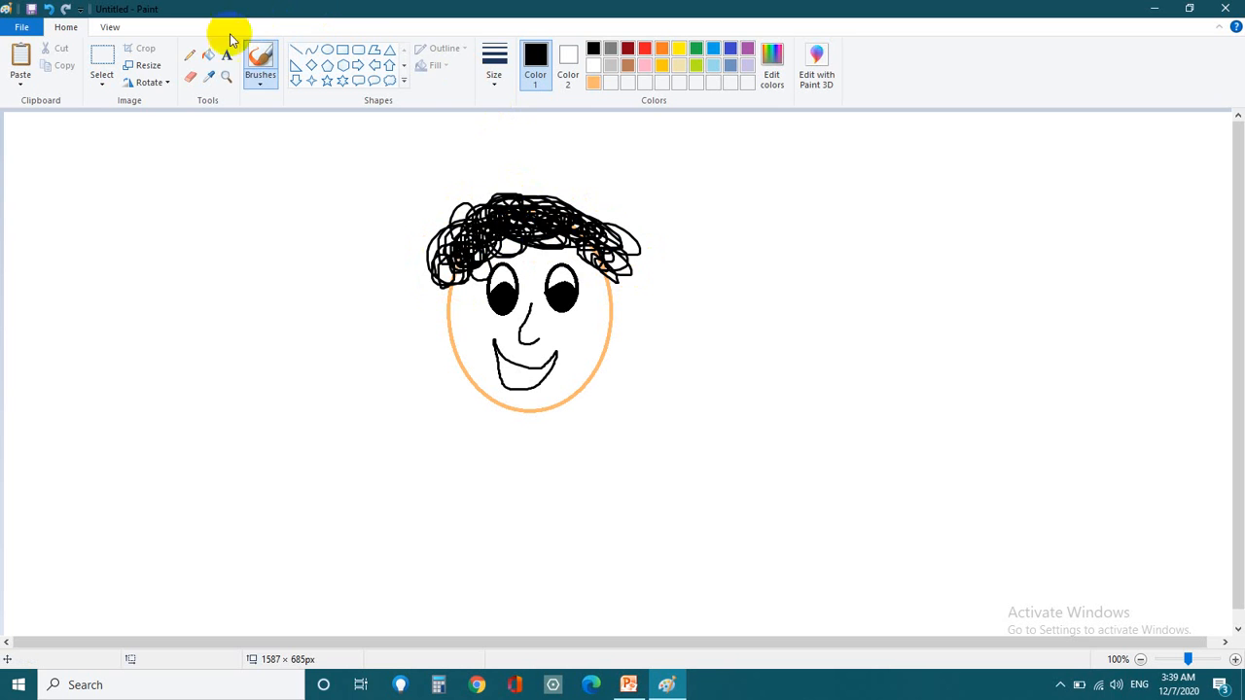
Fill the face with the custom light orange, leaving the eyes and mouth white
click(208, 55)
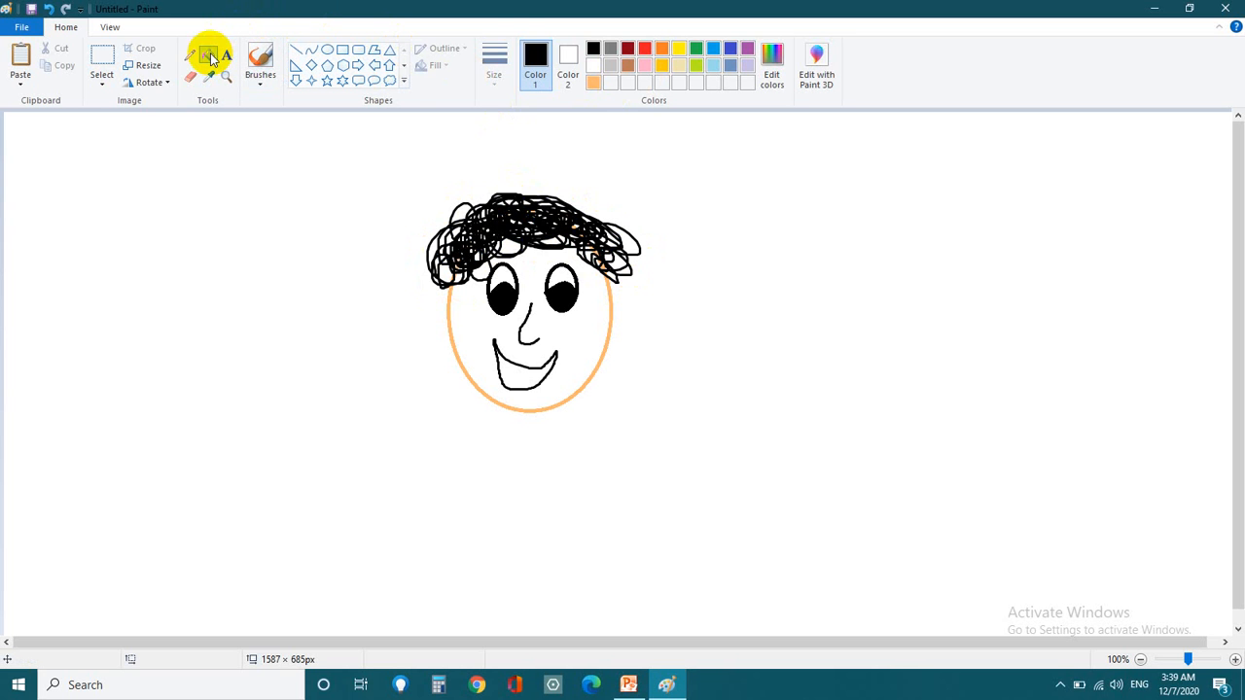
click(592, 83)
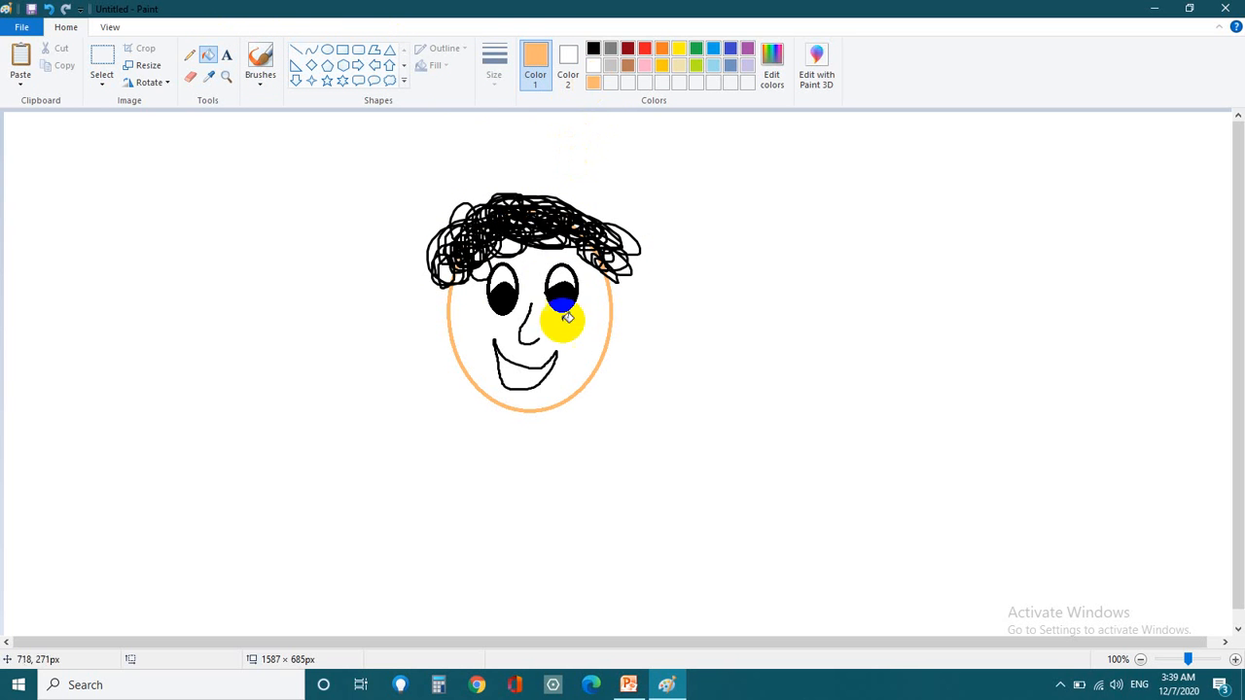
click(591, 327)
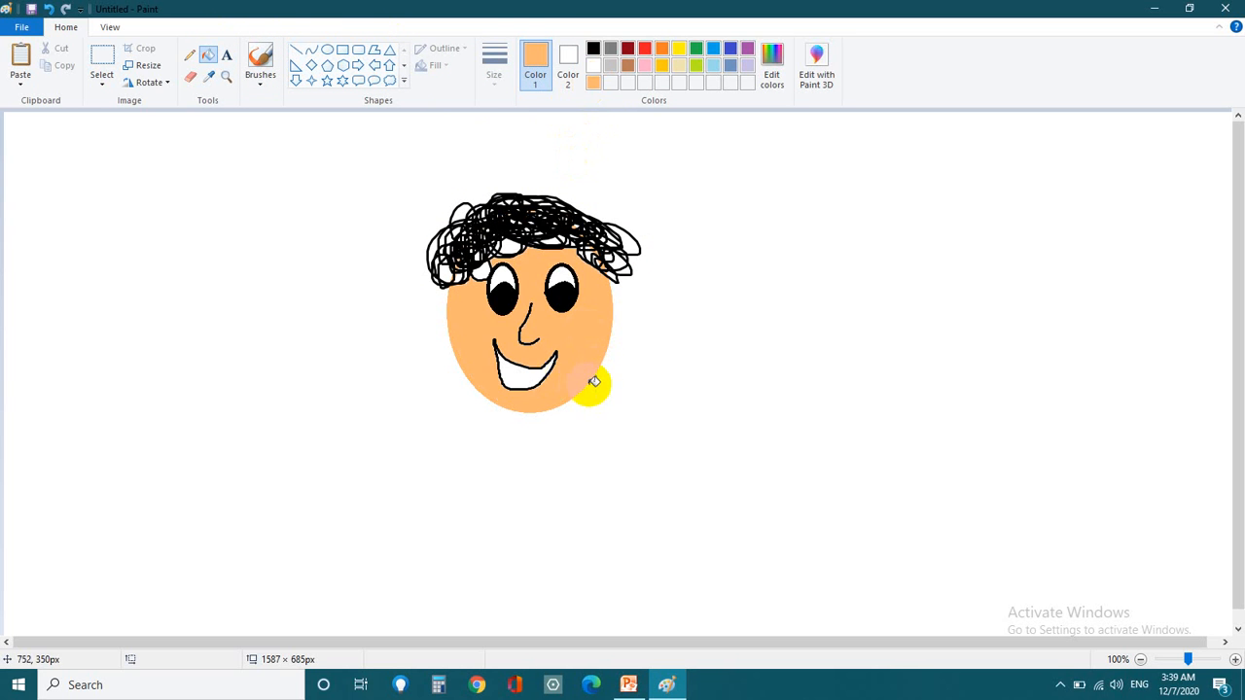
click(189, 55)
mouse_move(693, 366)
mouse_down()
mouse_move(695, 307)
mouse_move(721, 366)
mouse_move(728, 308)
mouse_up()
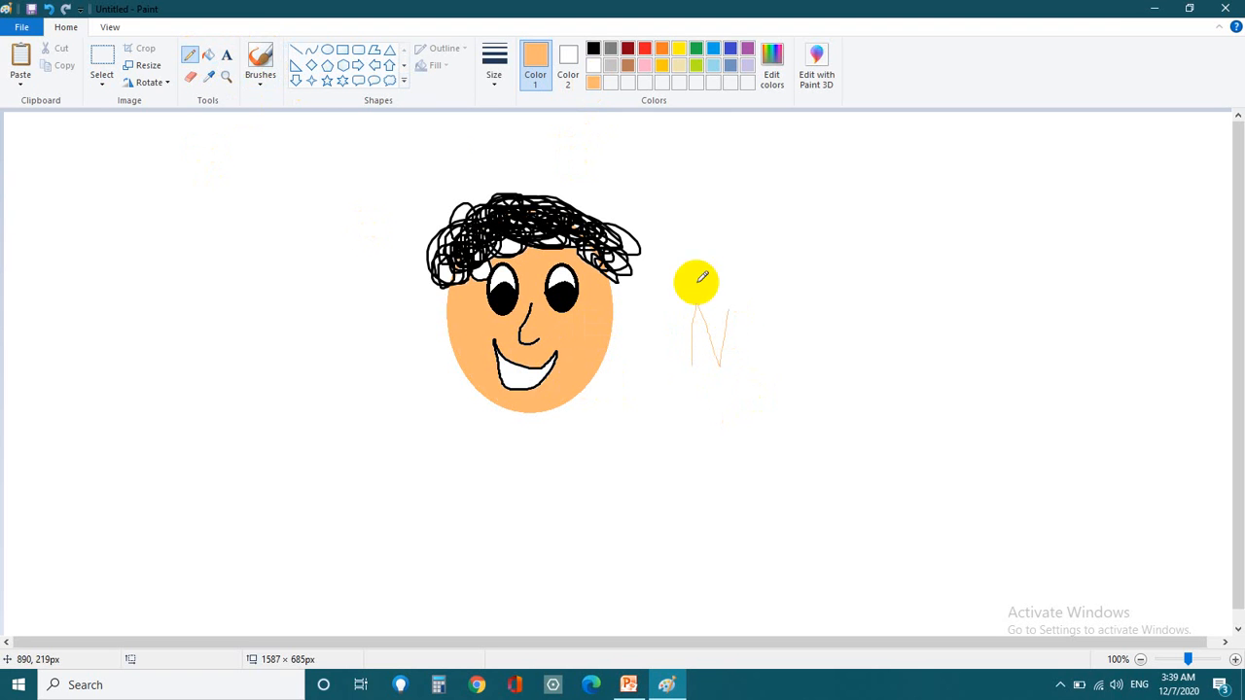
click(32, 10)
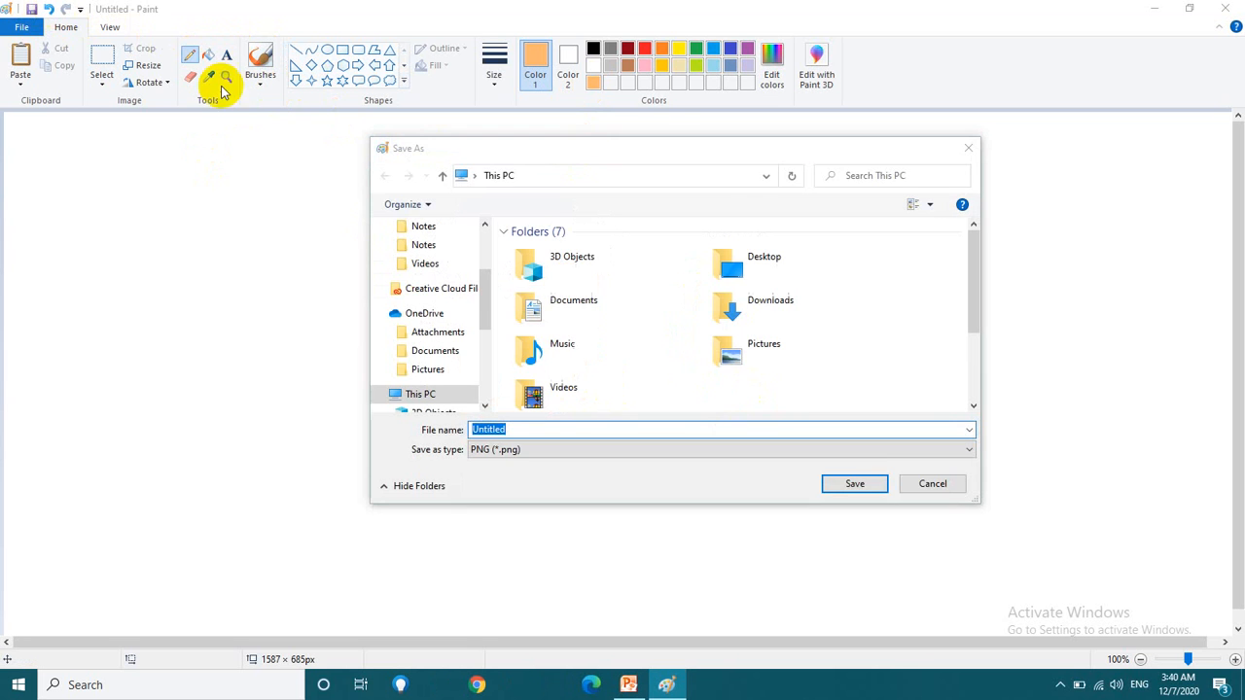
click(926, 486)
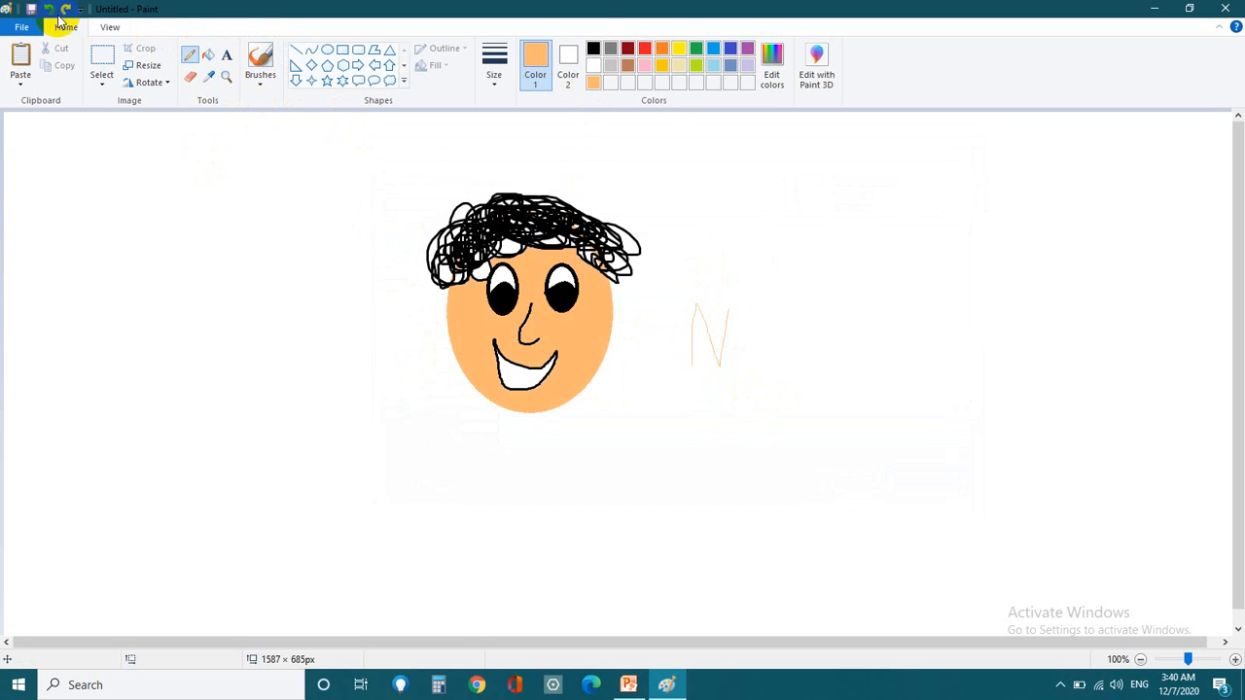
click(50, 10)
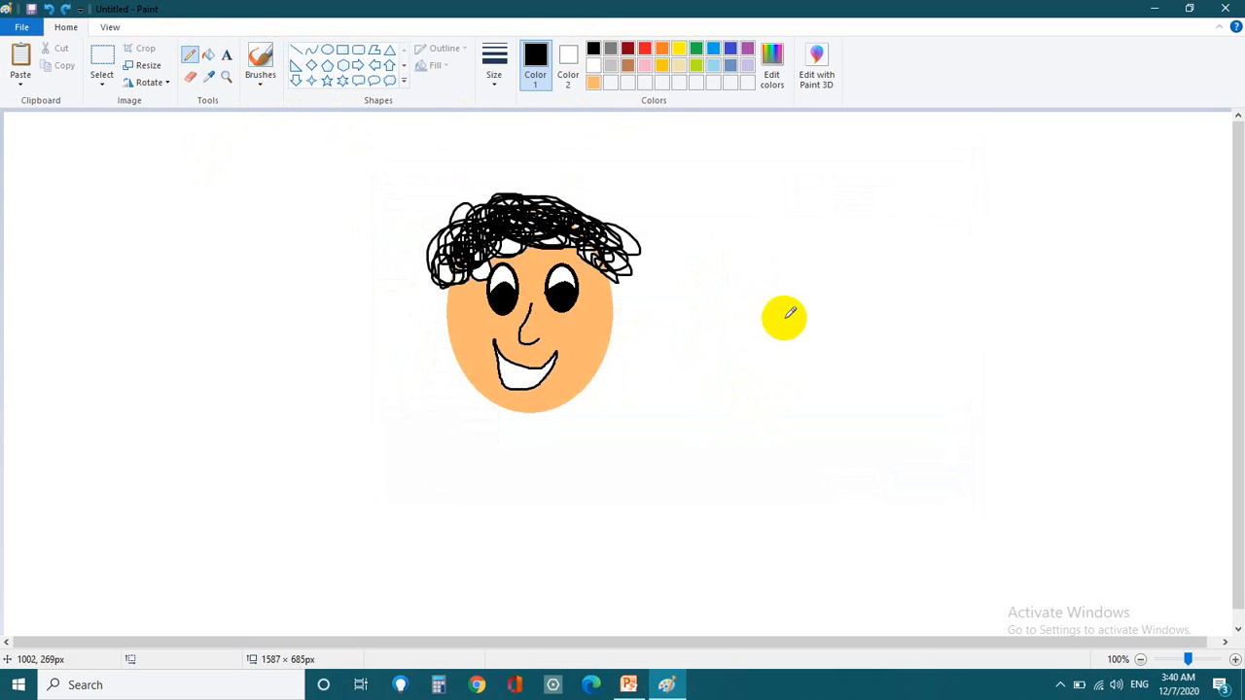
Write freehand in black with the Pencil beside the face, and switch to the PowerPoint lesson slides
mouse_move(715, 350)
mouse_down()
mouse_move(734, 286)
mouse_move(755, 350)
mouse_move(776, 270)
mouse_move(771, 353)
mouse_move(790, 343)
mouse_move(806, 361)
mouse_move(805, 341)
mouse_move(803, 358)
mouse_move(817, 340)
mouse_move(817, 388)
mouse_move(839, 352)
mouse_move(822, 354)
mouse_move(852, 369)
mouse_move(872, 337)
mouse_move(880, 368)
mouse_move(958, 309)
mouse_move(919, 371)
mouse_move(956, 372)
mouse_move(970, 344)
mouse_move(958, 373)
mouse_move(996, 360)
mouse_move(1010, 372)
mouse_move(984, 353)
mouse_move(1014, 354)
mouse_move(1021, 370)
mouse_move(1038, 357)
mouse_move(1056, 374)
mouse_move(1076, 352)
mouse_up()
click(628, 685)
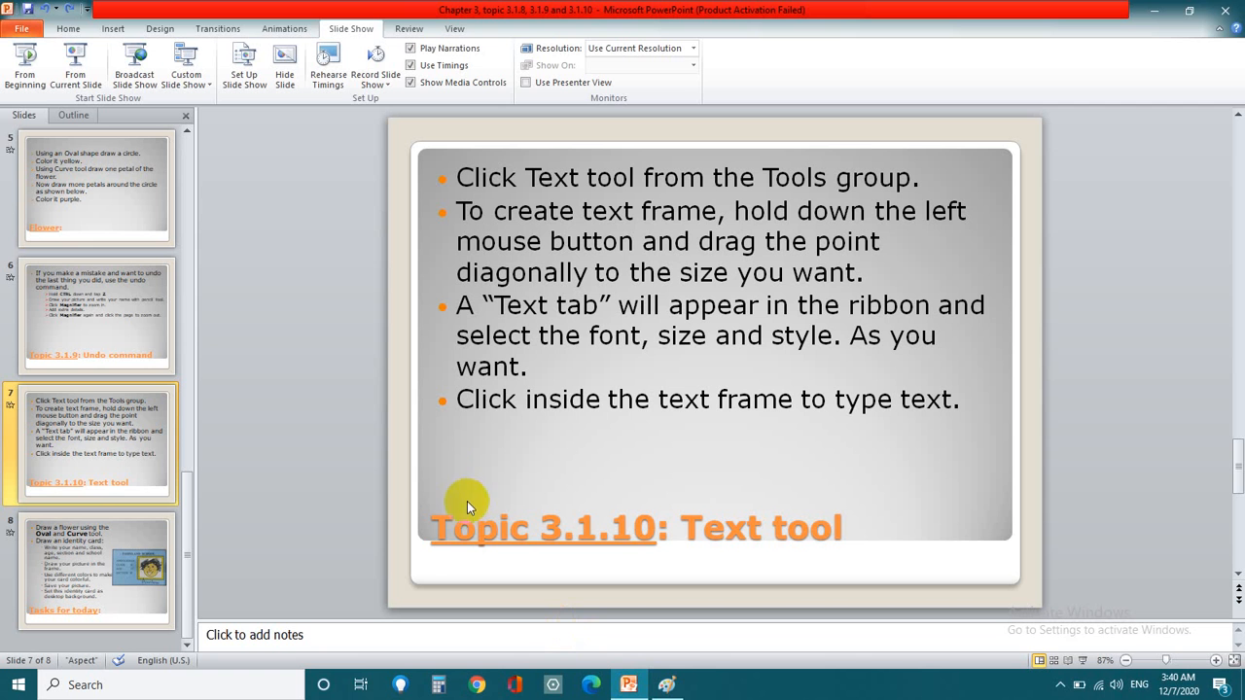